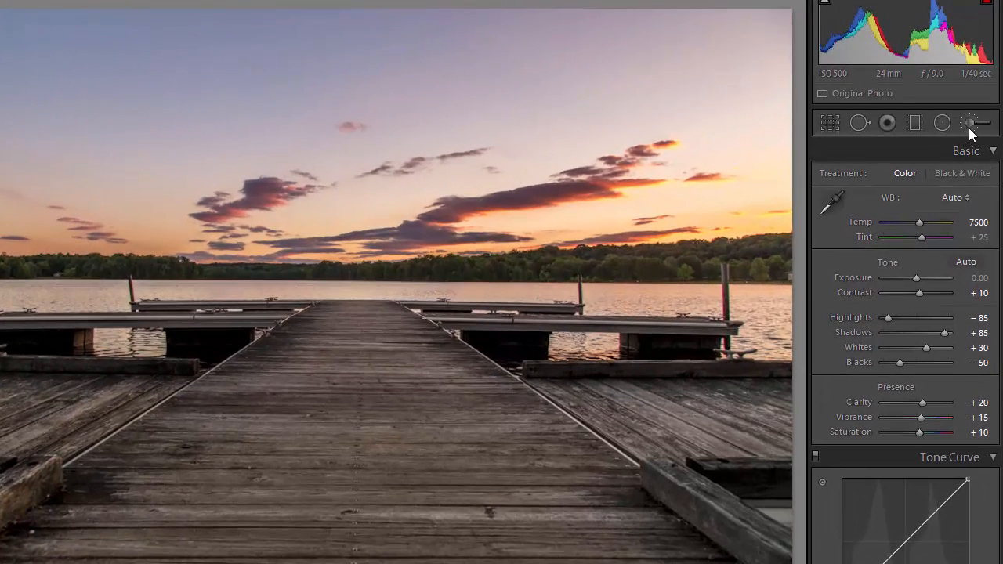
Switch to the Adjustment Brush and choose the LL06 - Dodge +1 Stop effect preset
click(970, 124)
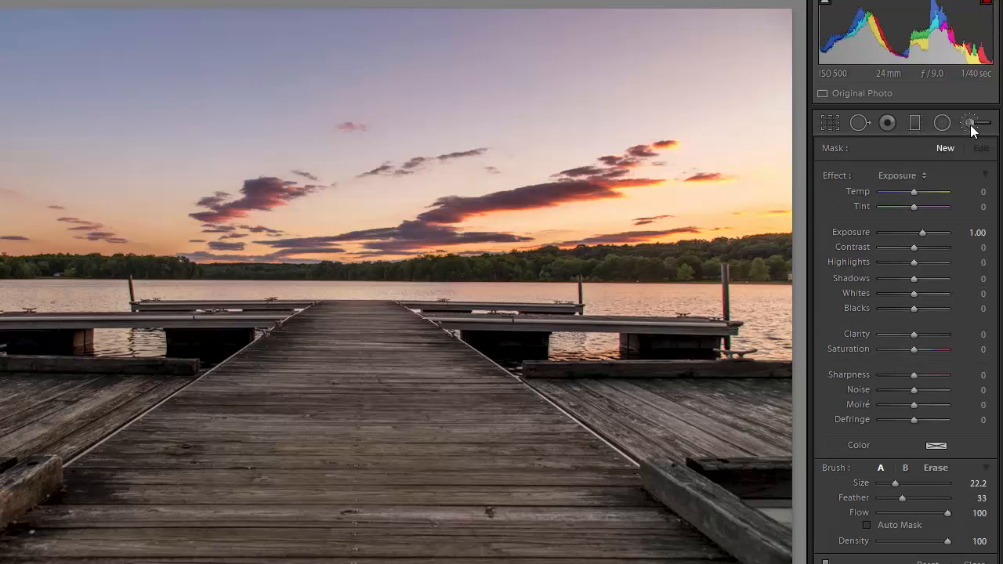
click(925, 177)
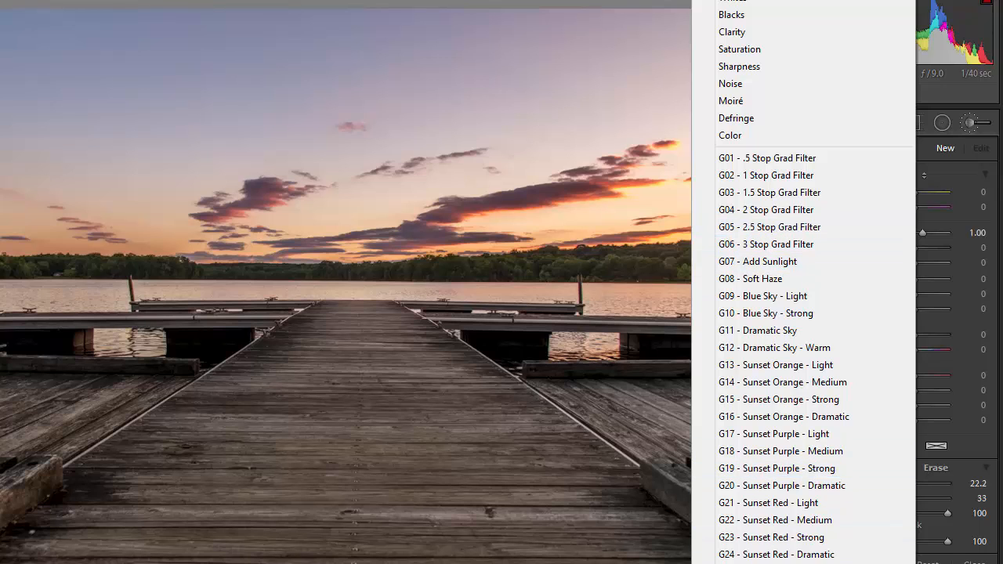
scroll(803, 313, down, 12)
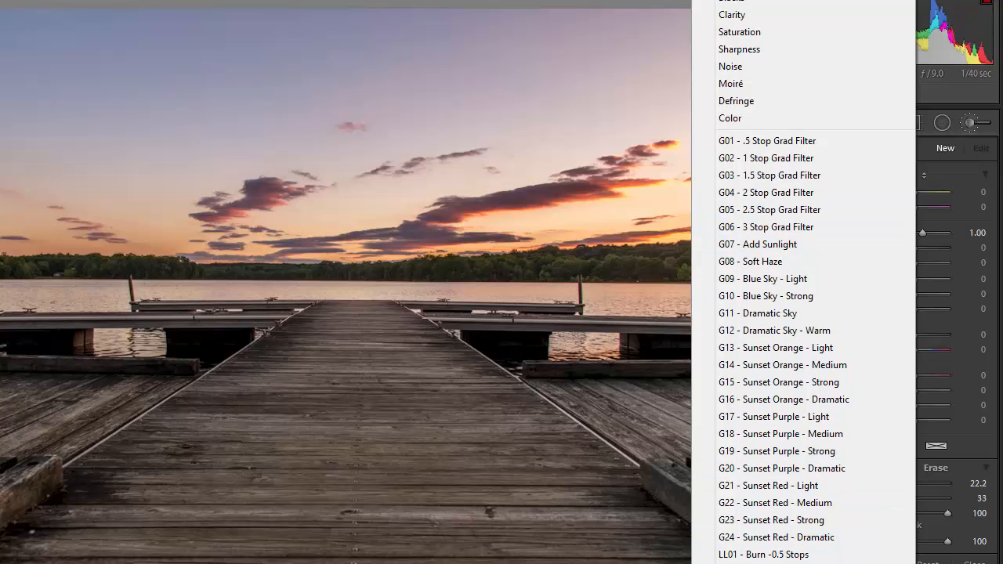
scroll(752, 462, down, 3)
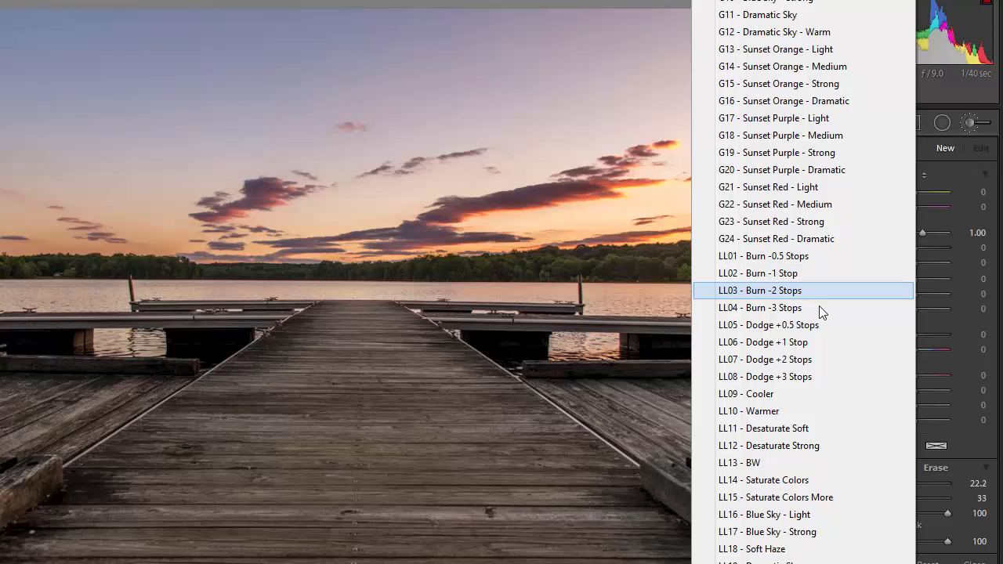
click(815, 342)
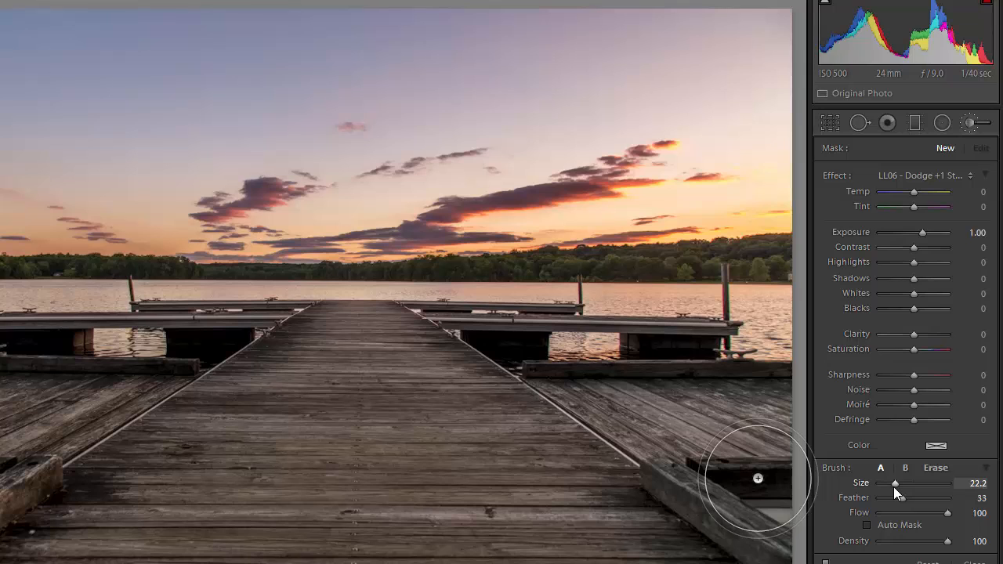
Set the dodge brush to size 21.0 and feather 0
drag(894, 486, 894, 485)
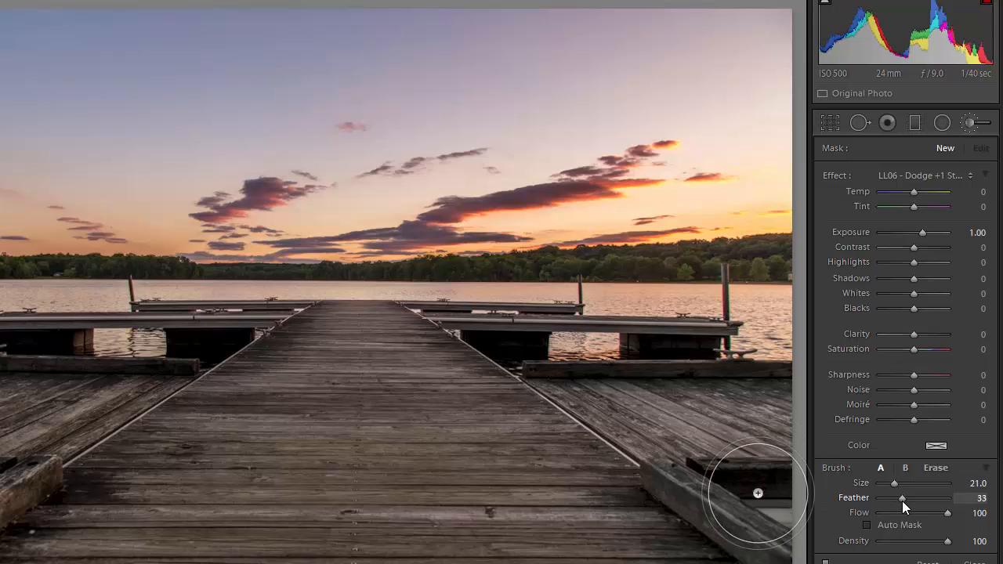
mouse_move(903, 501)
mouse_down()
mouse_move(948, 502)
mouse_move(873, 499)
mouse_up()
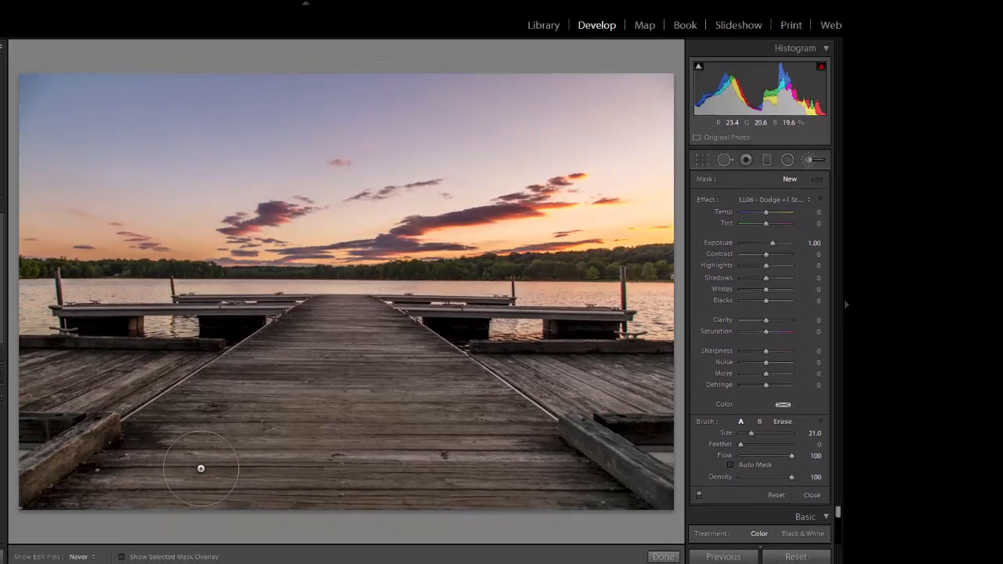
Dodge-paint the whole dock, checking coverage with the mask overlay, then set Exposure to 0.67
mouse_move(201, 469)
mouse_down()
mouse_move(298, 360)
mouse_move(228, 486)
mouse_move(242, 410)
mouse_move(131, 470)
mouse_move(160, 443)
mouse_move(160, 474)
mouse_up()
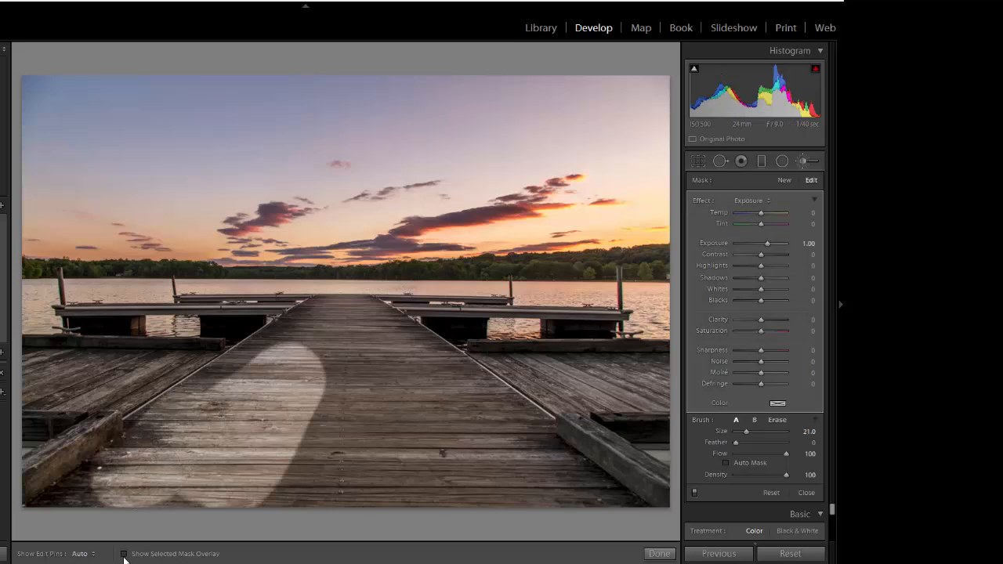
click(124, 554)
key(h)
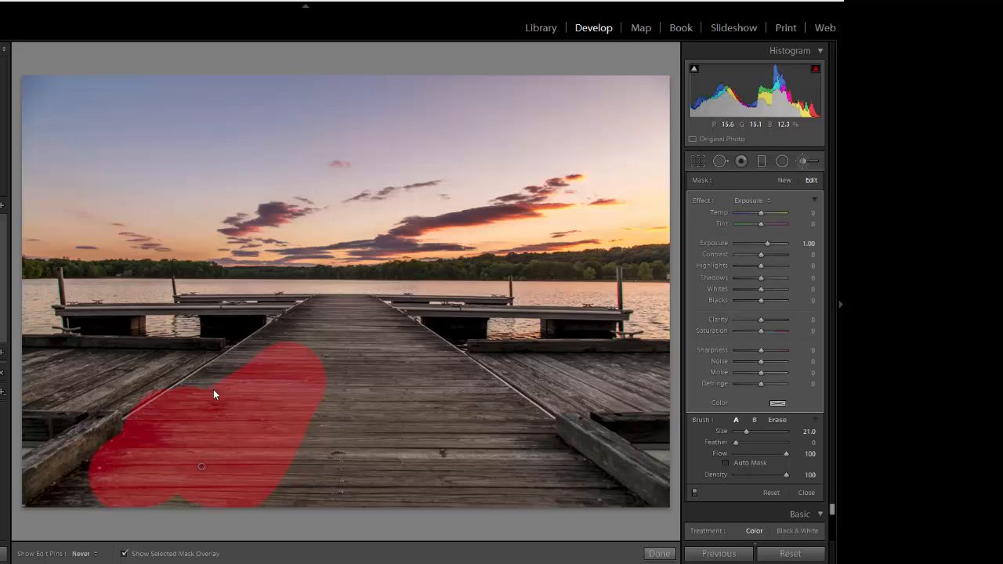
drag(126, 459, 54, 492)
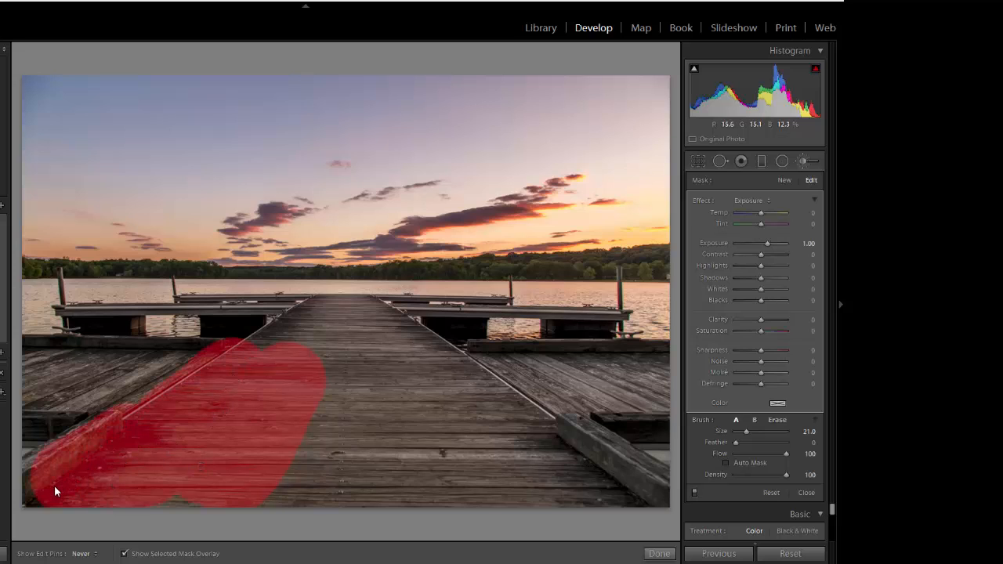
mouse_move(311, 484)
mouse_down()
mouse_move(329, 383)
mouse_move(348, 504)
mouse_move(362, 378)
mouse_move(416, 466)
mouse_move(377, 380)
mouse_move(480, 488)
mouse_up()
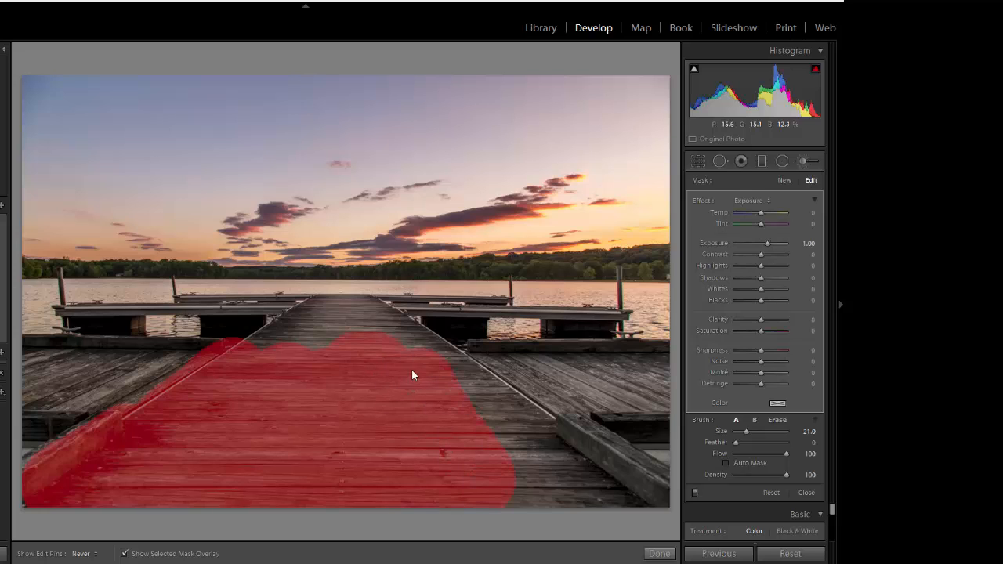
mouse_move(459, 409)
mouse_down()
mouse_move(532, 457)
mouse_move(569, 470)
mouse_move(572, 456)
mouse_up()
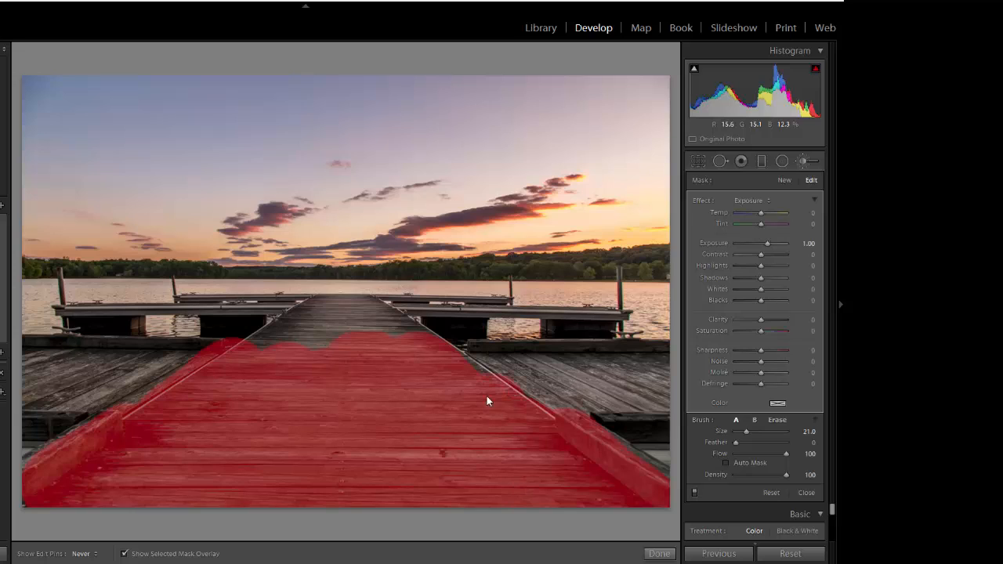
mouse_move(504, 384)
mouse_down()
mouse_move(654, 385)
mouse_move(647, 396)
mouse_move(593, 399)
mouse_up()
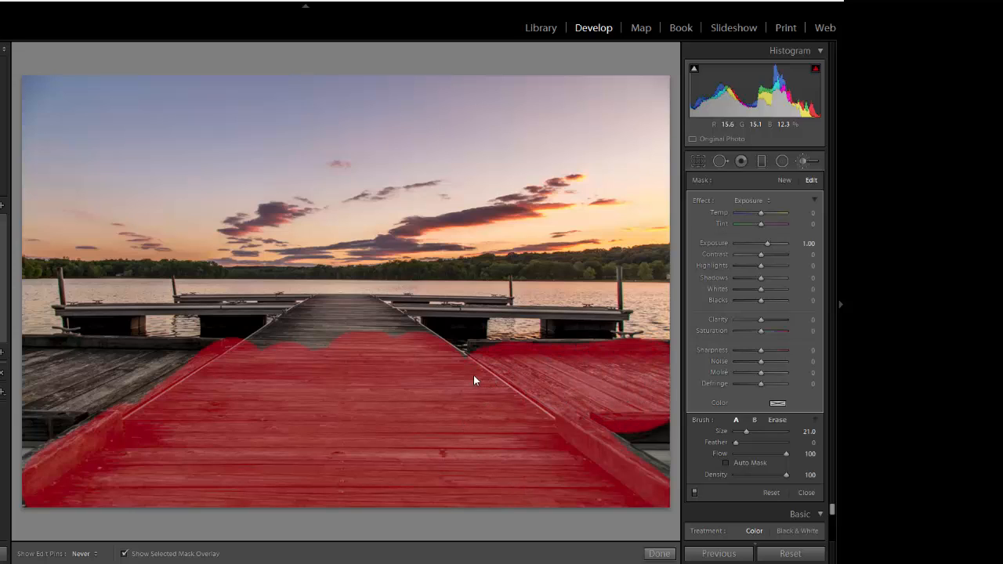
mouse_move(400, 387)
mouse_down()
mouse_move(356, 327)
mouse_move(390, 366)
mouse_move(376, 341)
mouse_move(398, 356)
mouse_move(345, 332)
mouse_move(294, 363)
mouse_move(280, 353)
mouse_move(227, 393)
mouse_move(106, 394)
mouse_move(53, 388)
mouse_move(43, 374)
mouse_move(184, 378)
mouse_move(212, 403)
mouse_up()
key(h)
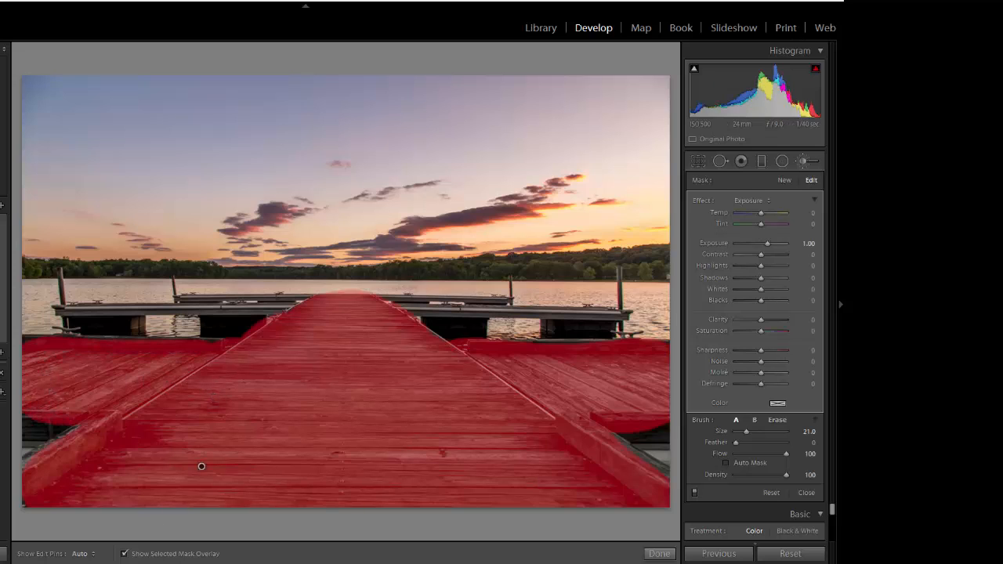
click(124, 554)
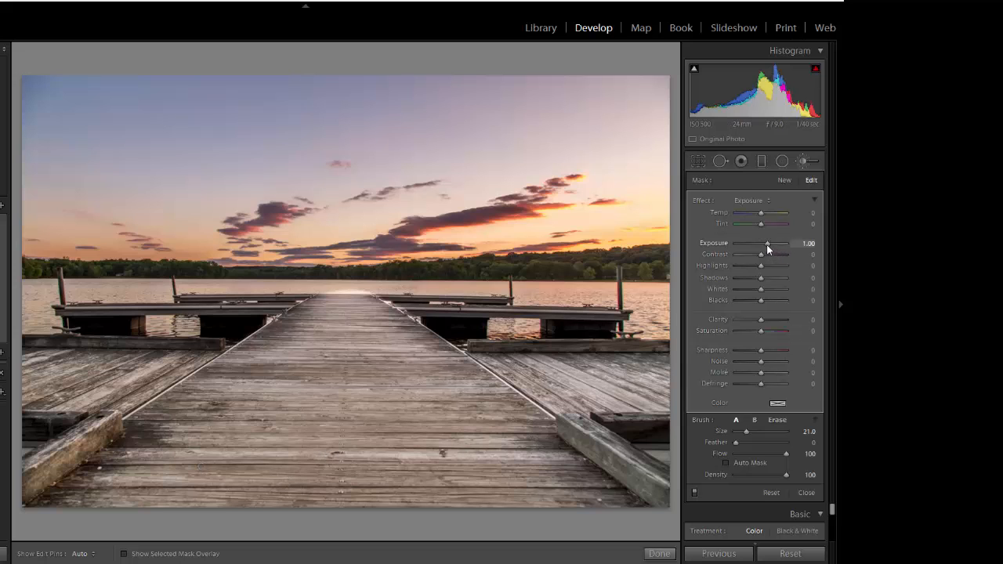
mouse_move(767, 244)
mouse_down()
mouse_move(776, 244)
mouse_move(764, 245)
mouse_up()
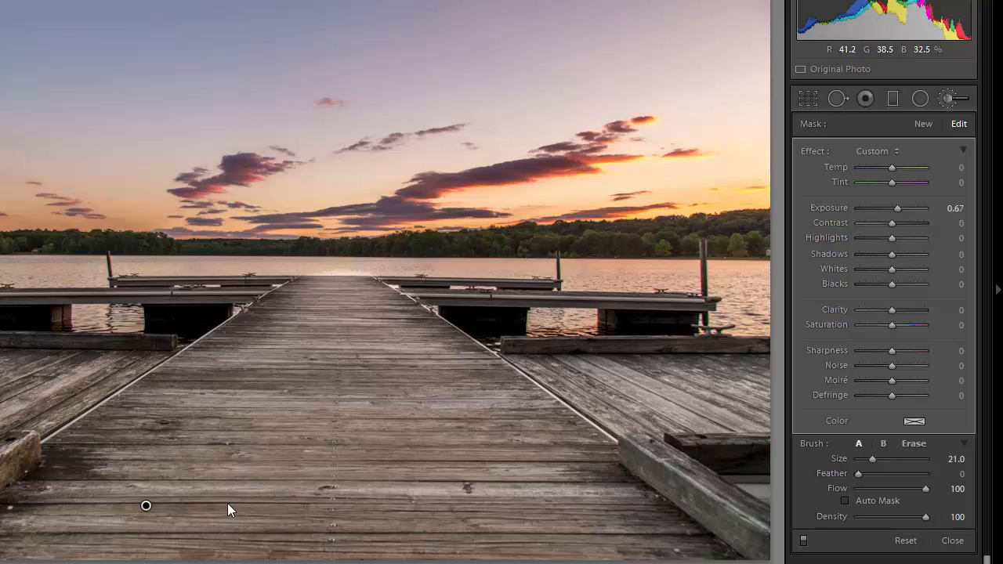
Start a new brush with LL15 - Saturate Colors More (Contrast 25, Clarity 15, Saturation 40)
key(Delete)
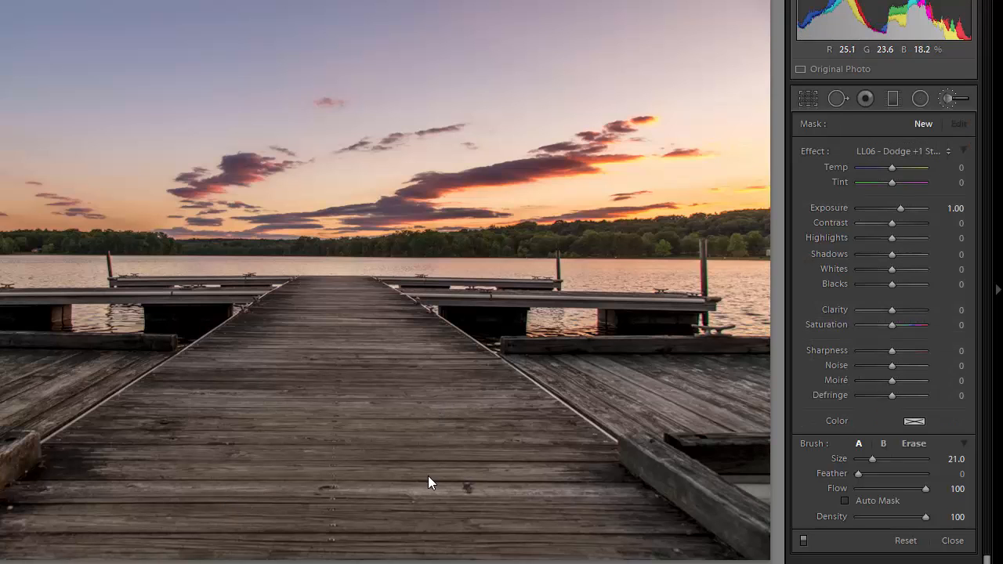
click(945, 149)
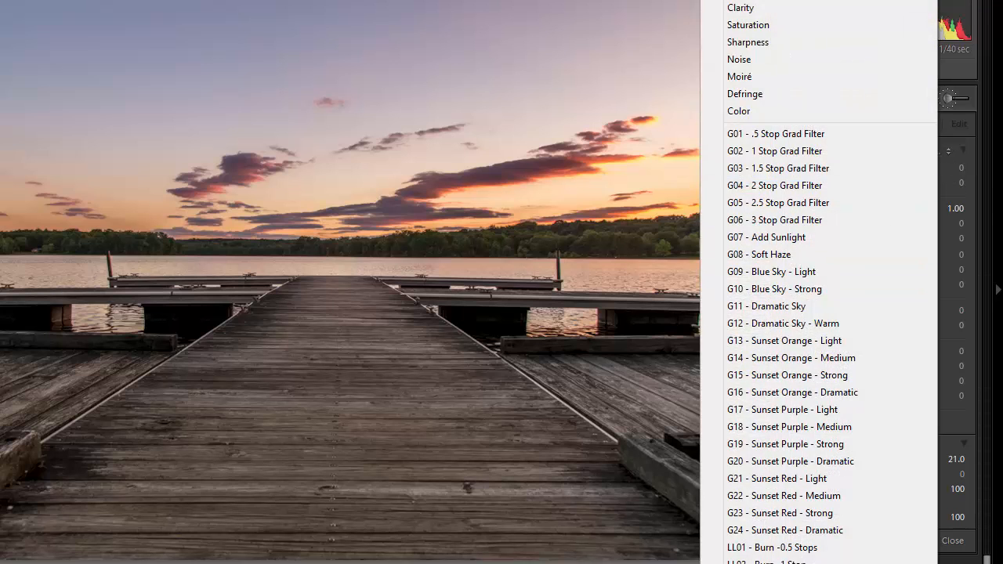
scroll(830, 282, down, 5)
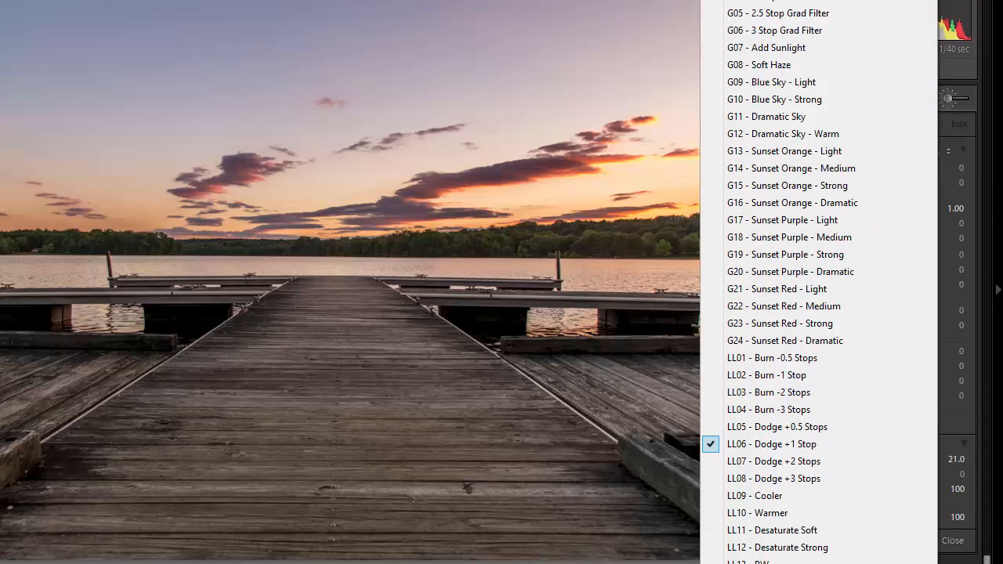
scroll(850, 420, down, 2)
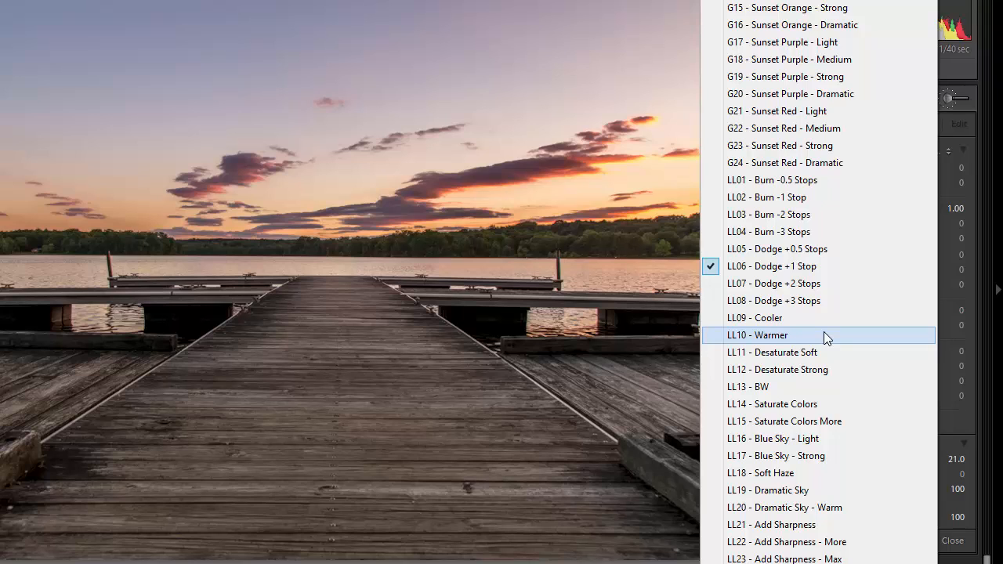
click(833, 422)
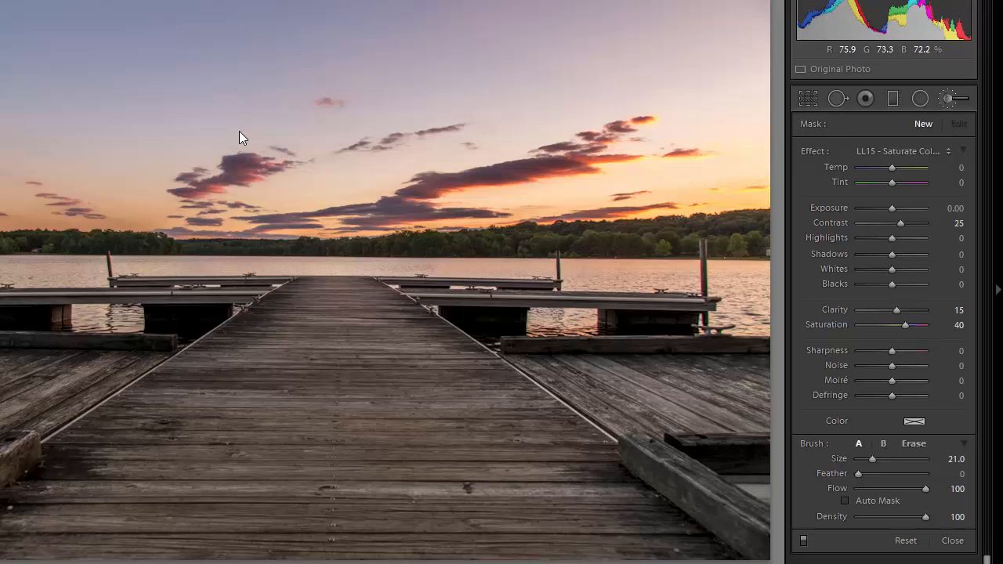
Paint a saturation stroke across the sunset sky and enlarge the brush to size 32
mouse_move(235, 131)
mouse_down()
mouse_move(521, 128)
mouse_move(193, 116)
mouse_move(103, 100)
mouse_move(89, 79)
mouse_move(159, 71)
mouse_move(619, 77)
mouse_move(617, 116)
mouse_up()
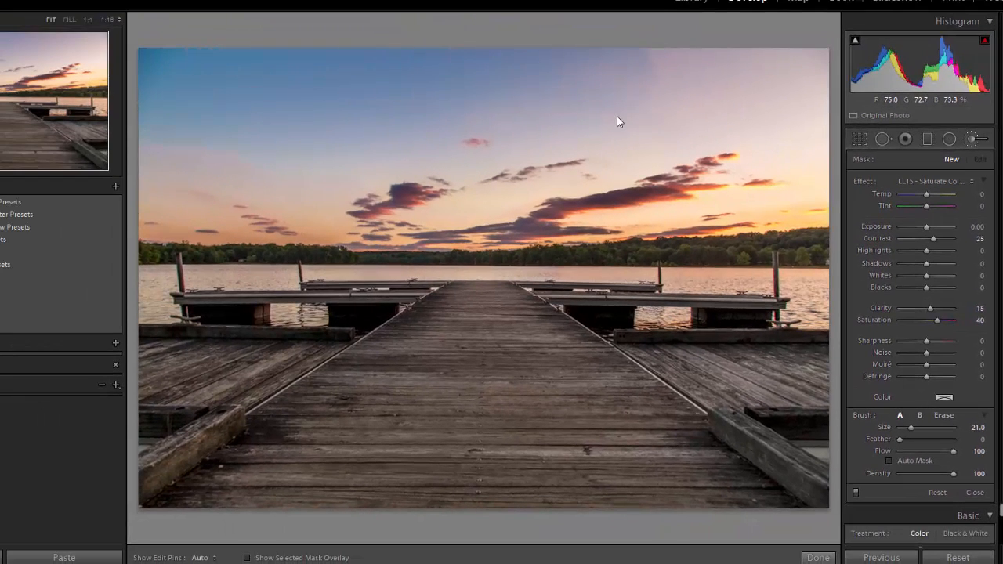
scroll(617, 116, up, 5)
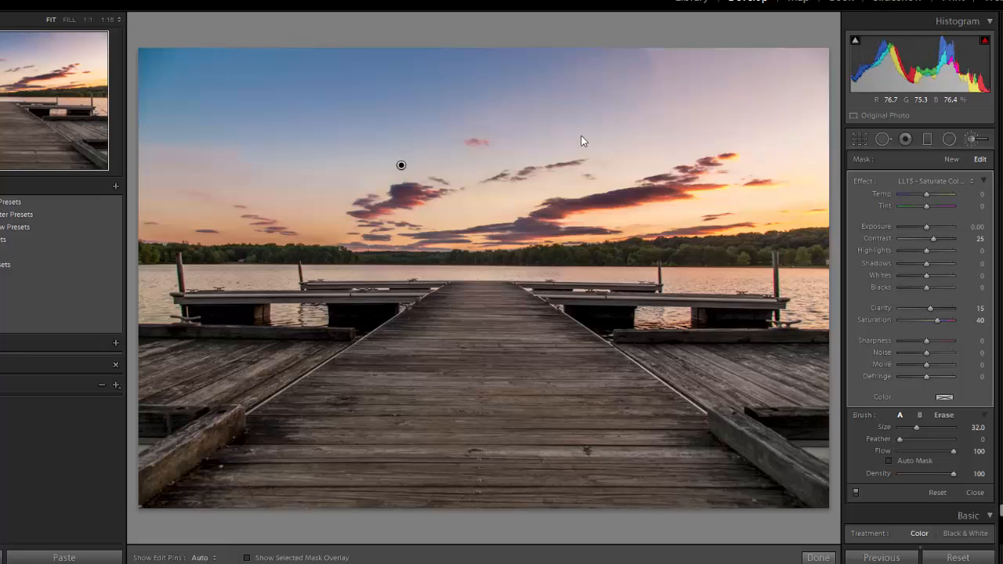
key(h)
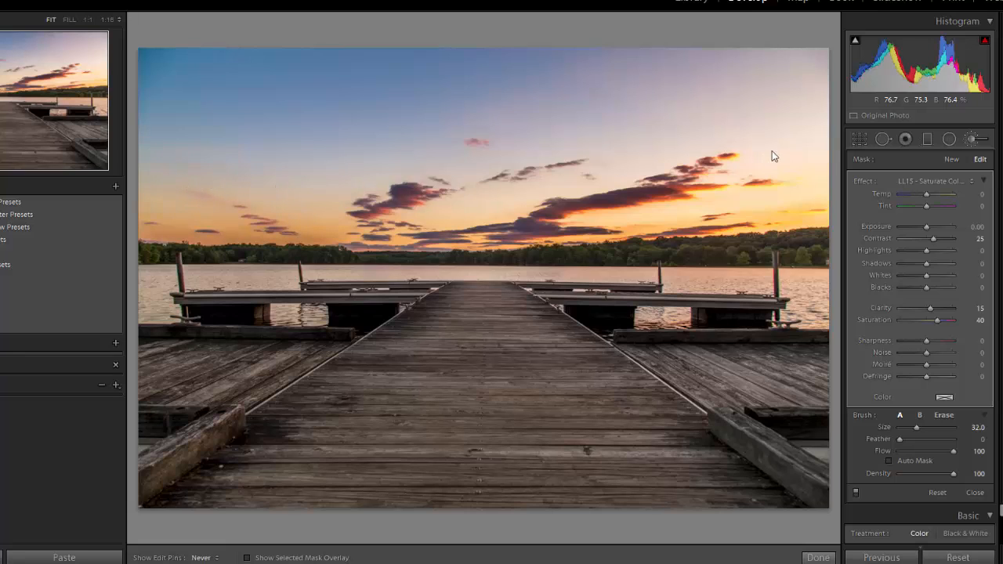
key(h)
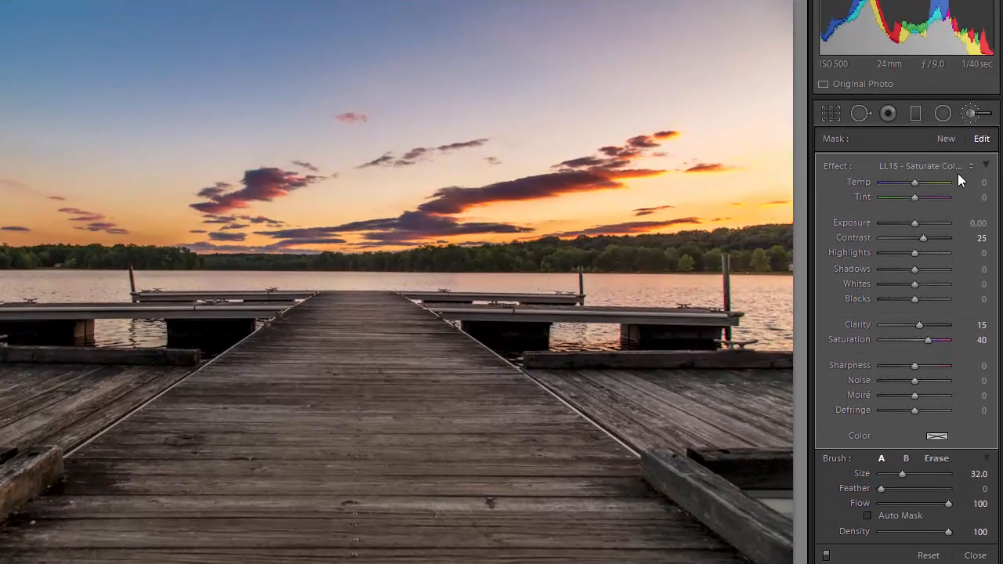
Try the LL14 Saturate Colors and LL16 Blue Sky - Light effects on the sky
click(972, 169)
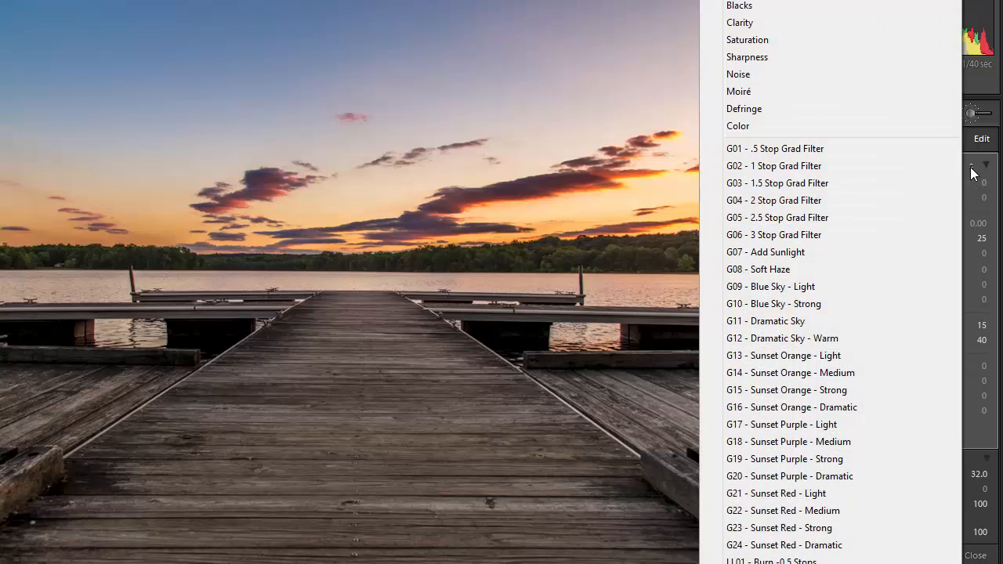
mouse_move(830, 563)
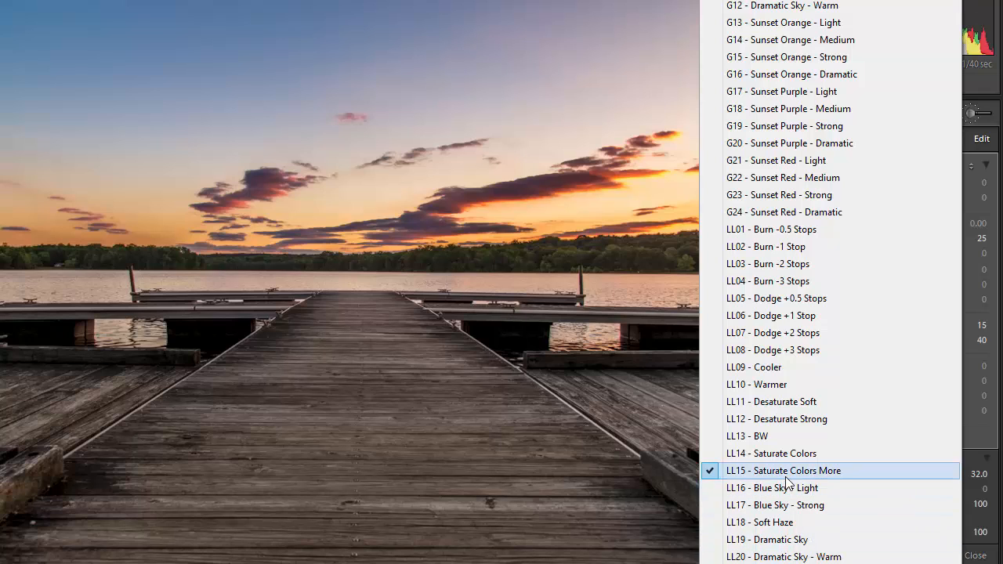
click(787, 455)
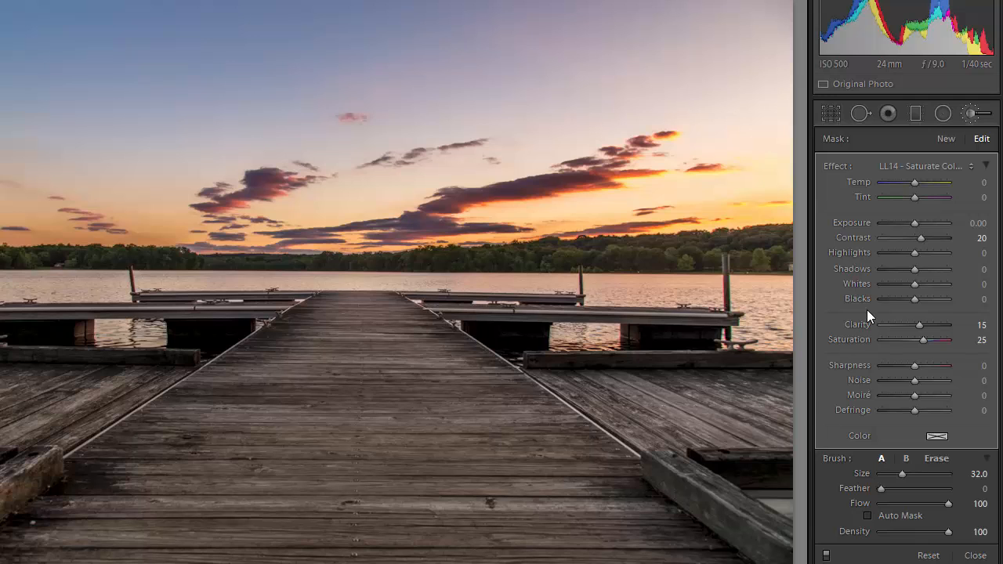
click(970, 168)
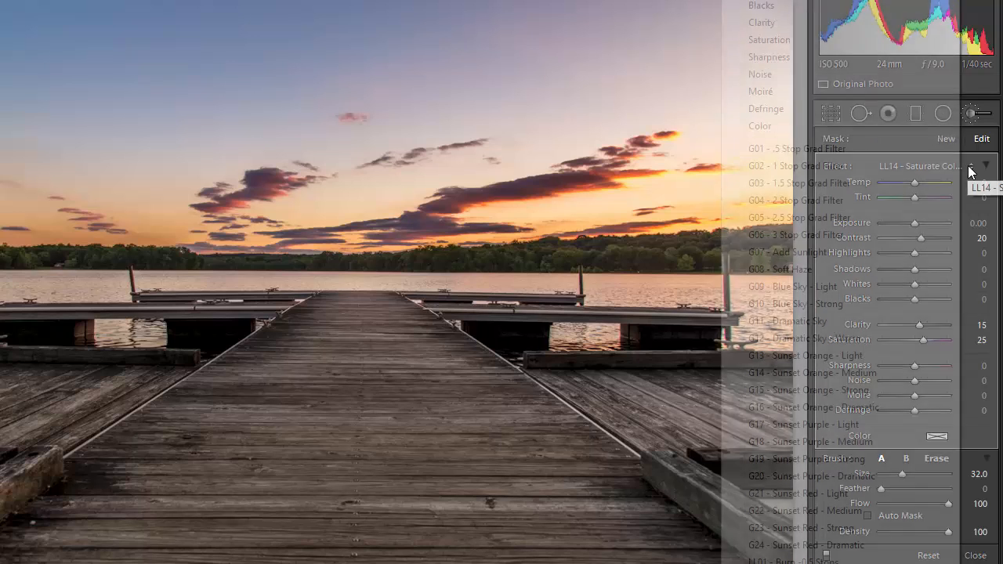
scroll(840, 282, down, 13)
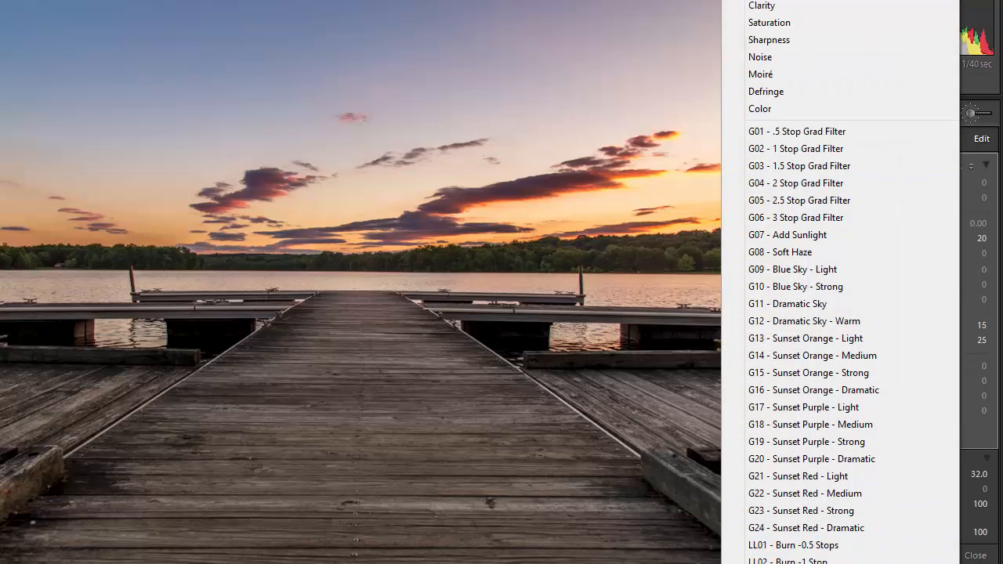
scroll(788, 543, down, 8)
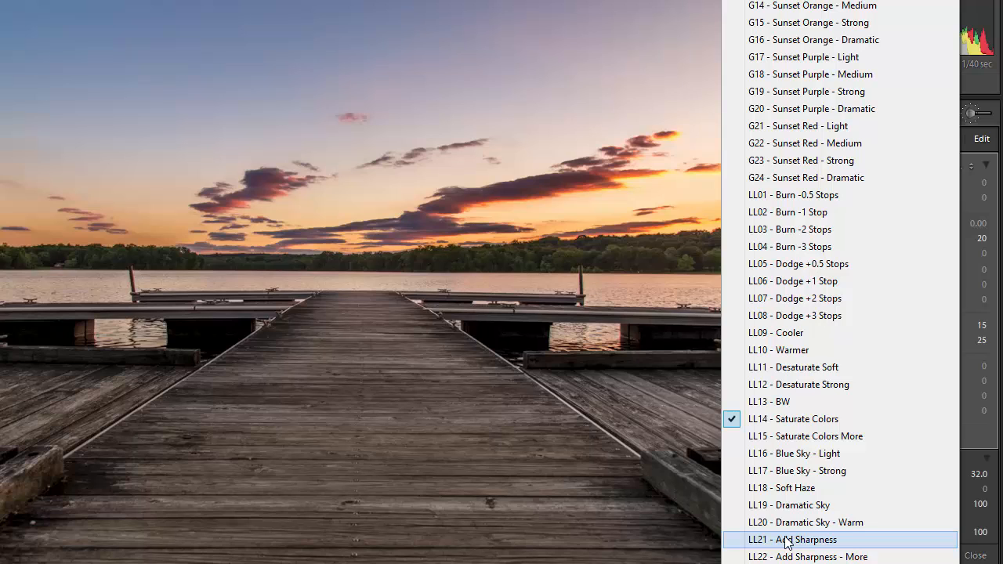
click(796, 458)
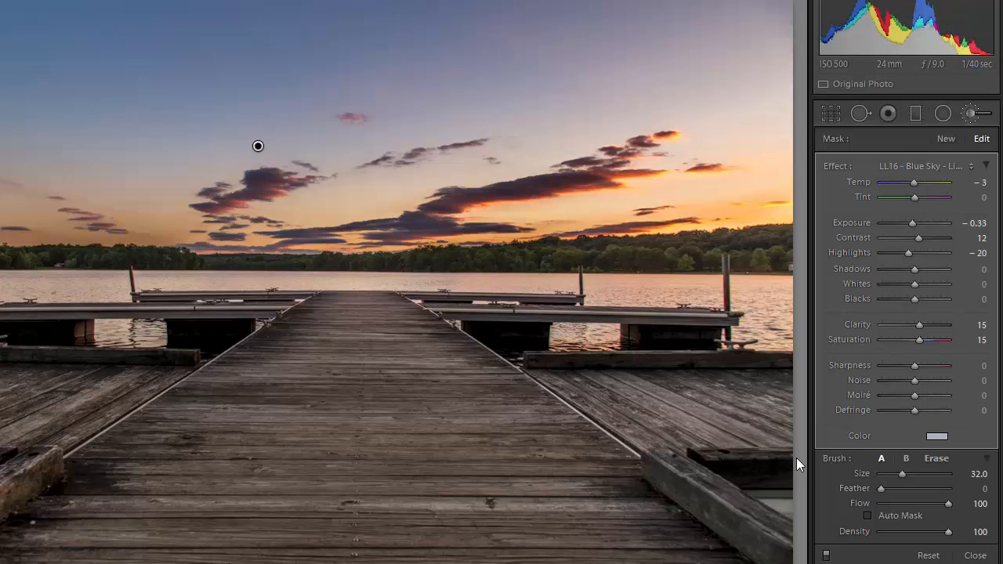
Switch the sky brush to LL17 - Blue Sky - Strong, leaving its colour tint unchanged
click(971, 166)
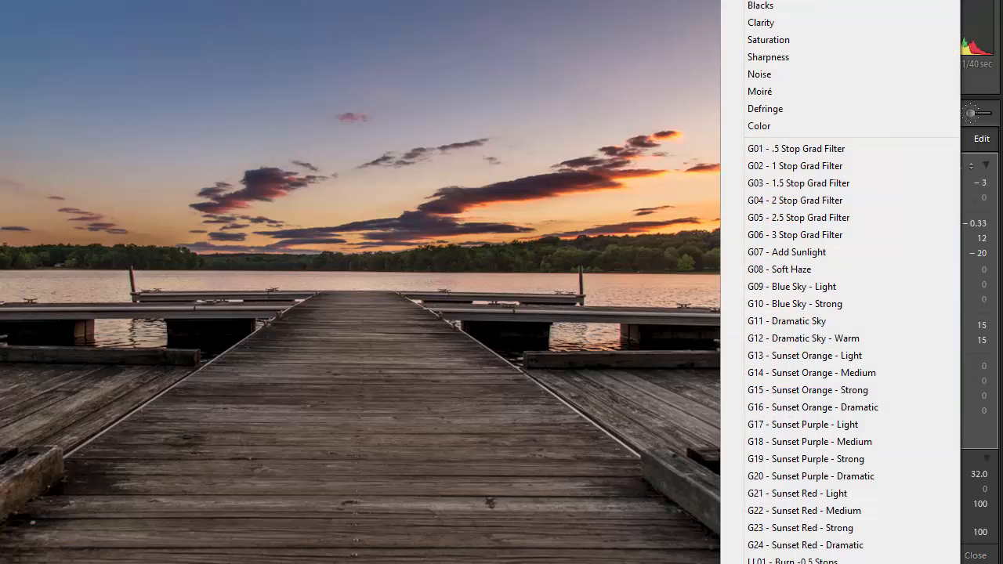
scroll(852, 283, down, 5)
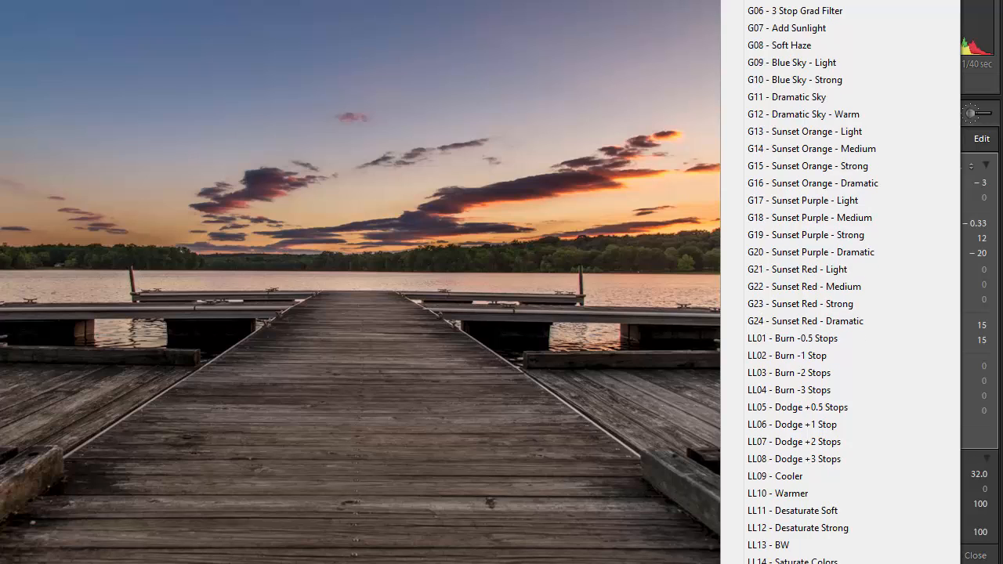
click(807, 563)
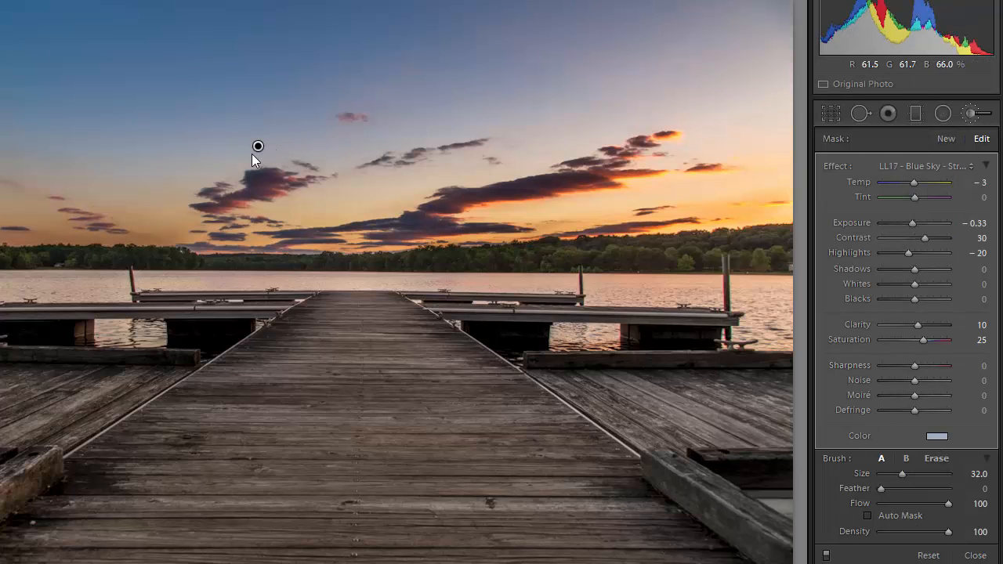
click(937, 436)
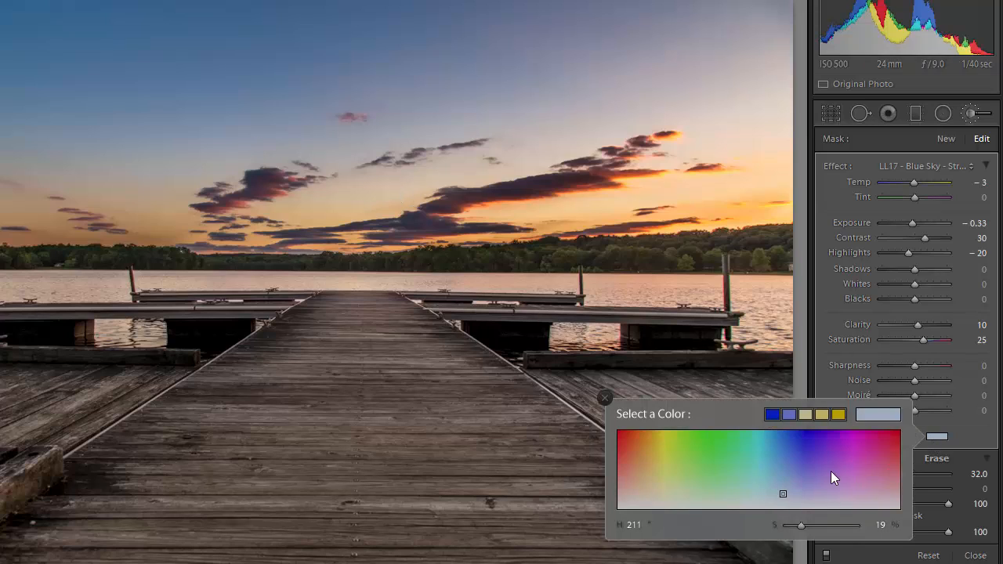
click(970, 437)
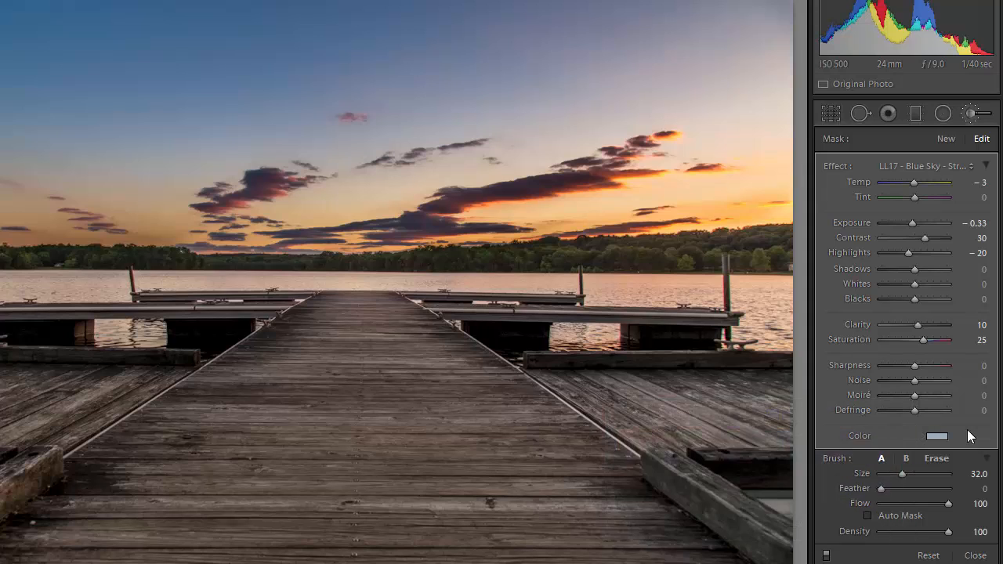
Try the Soft Haze and Dramatic Sky effect presets on the sky
click(972, 168)
scroll(838, 283, down, 12)
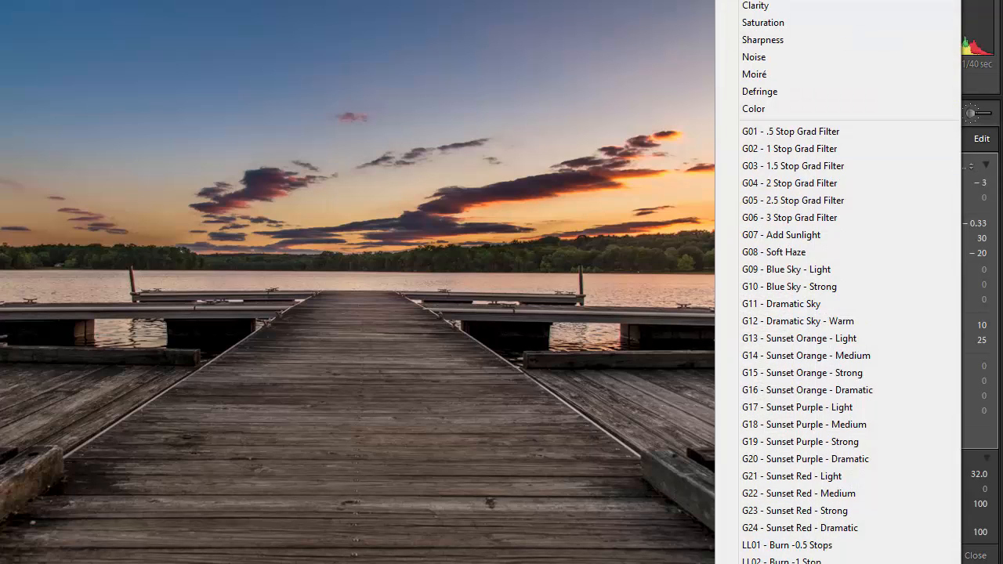
scroll(779, 496, down, 9)
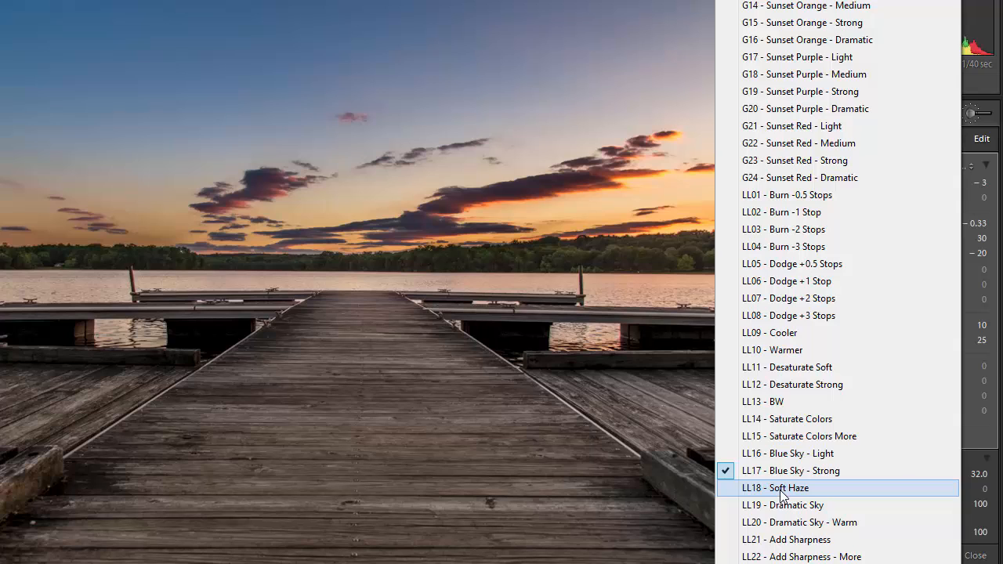
click(780, 490)
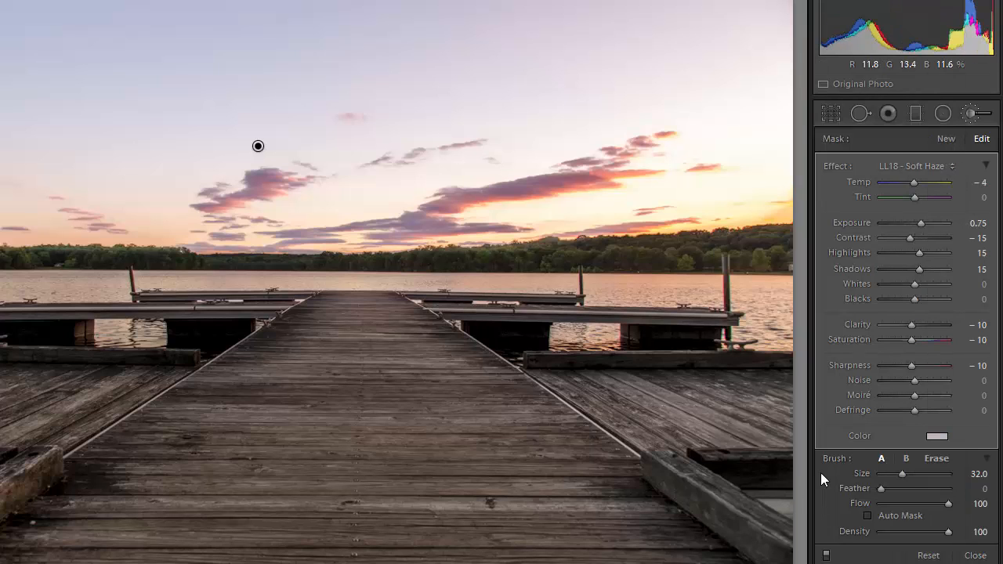
click(952, 177)
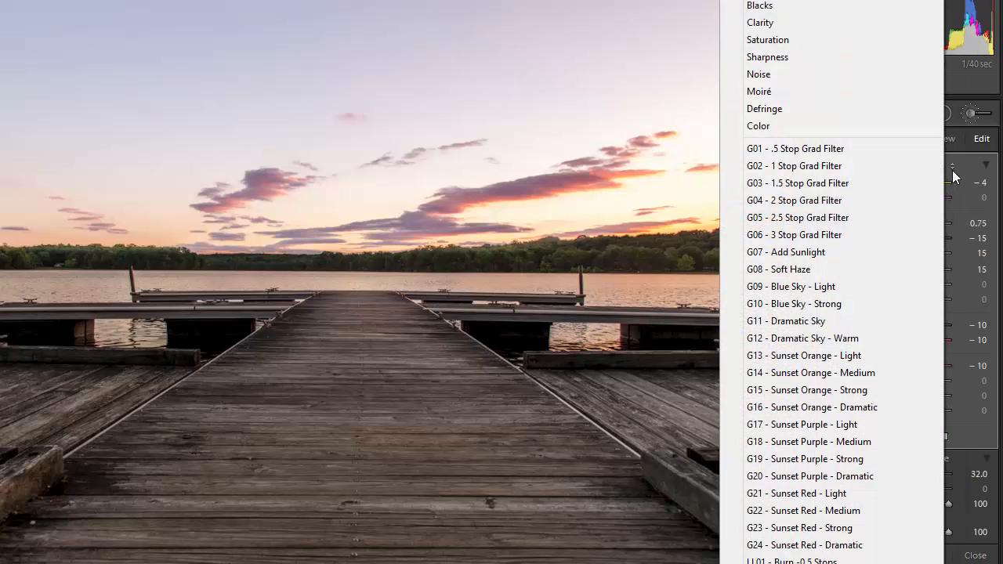
scroll(843, 282, down, 5)
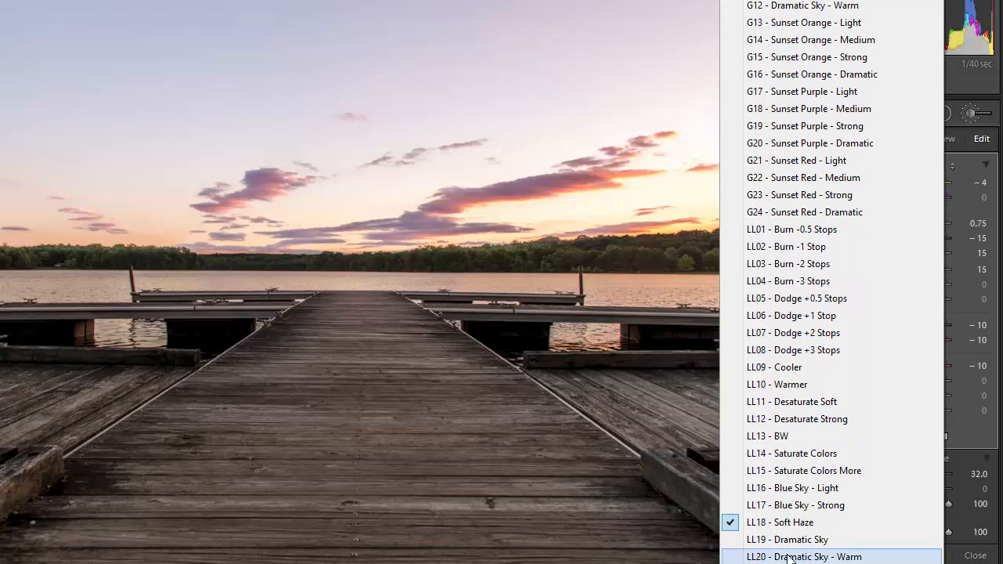
click(793, 551)
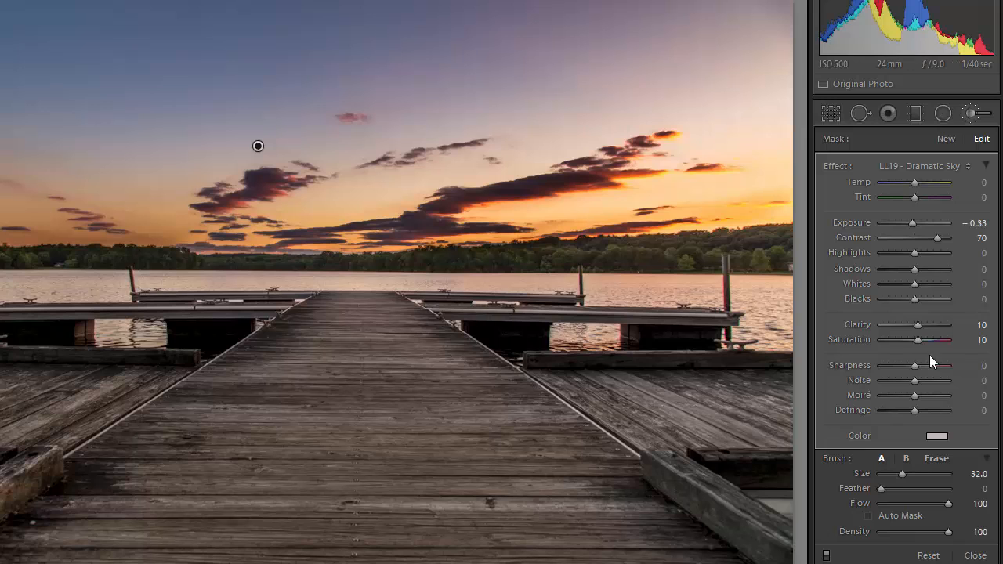
Apply LL20 - Dramatic Sky - Warm (Temp 50) to the sky brush
click(967, 166)
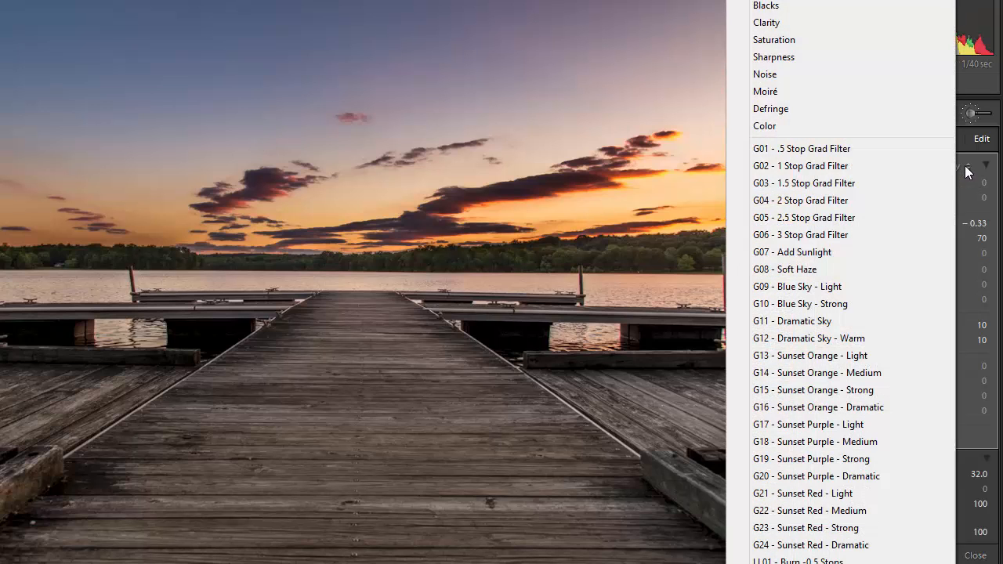
scroll(815, 352, down, 5)
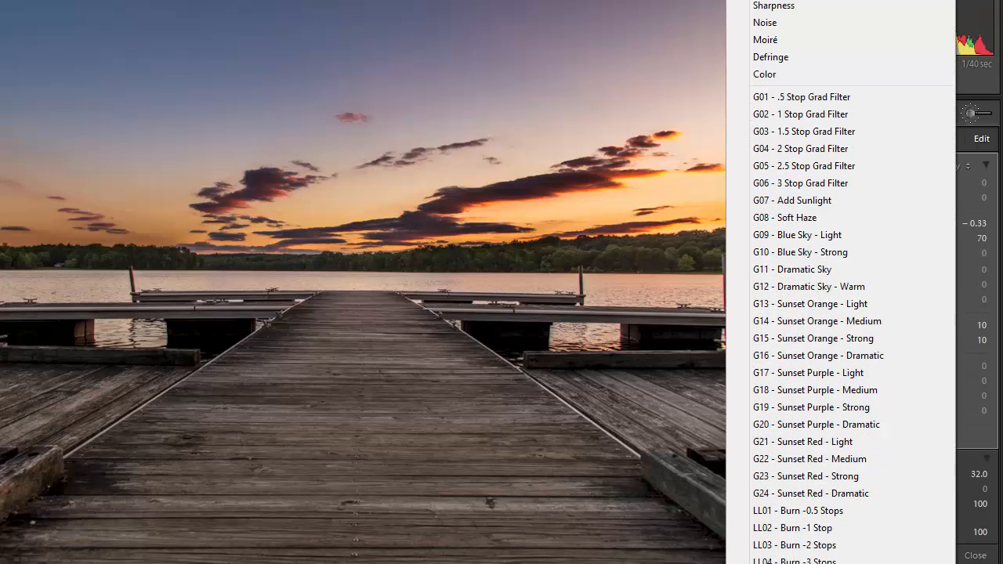
scroll(815, 352, down, 4)
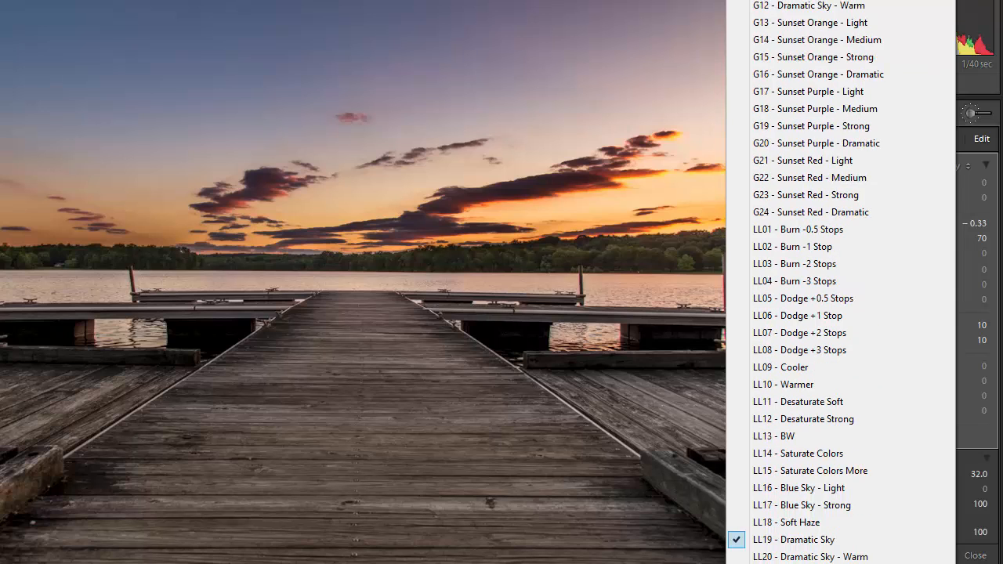
click(832, 556)
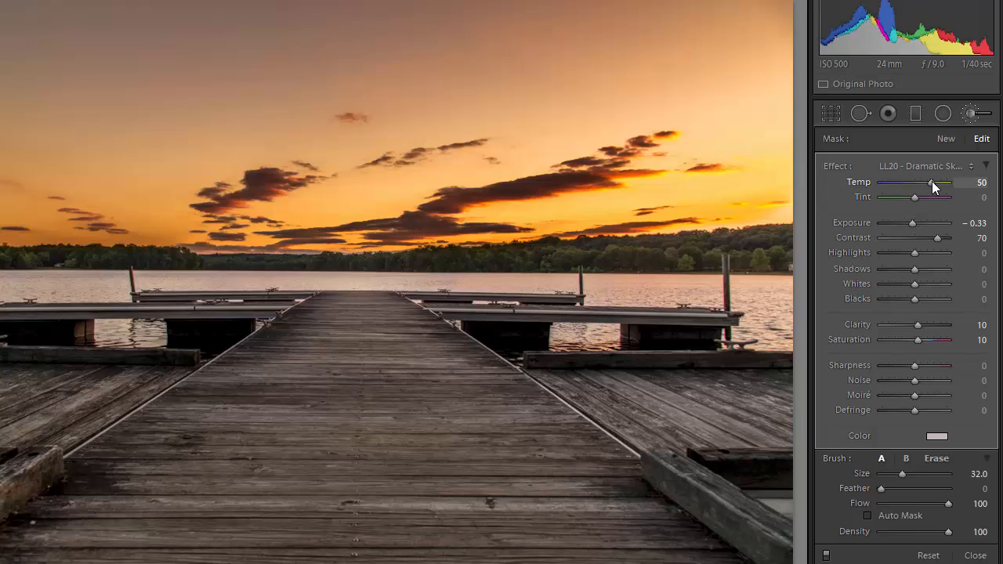
Lower the sky brush Temp from 50 to 21, leaving the effect preset unchanged
drag(931, 181, 922, 183)
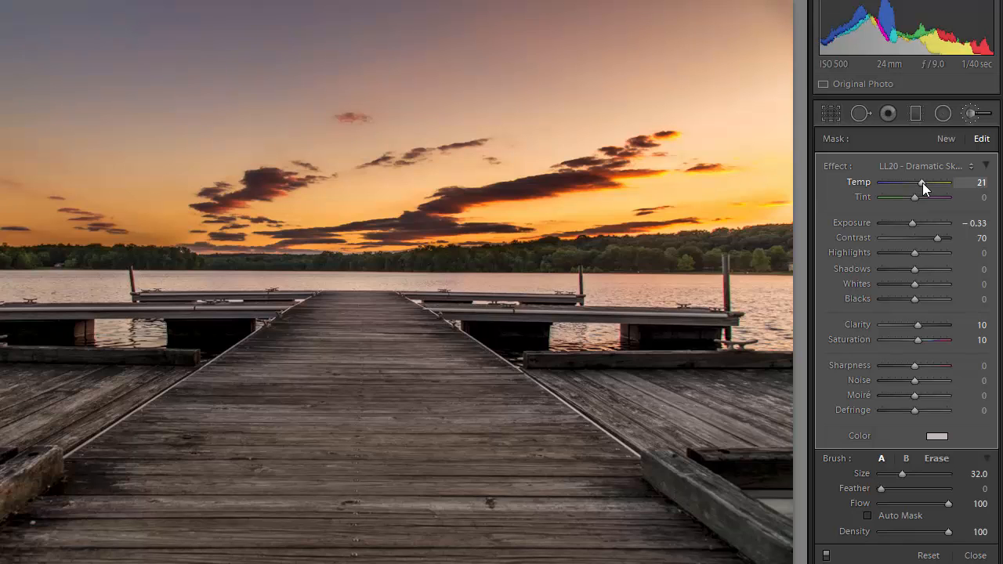
click(970, 166)
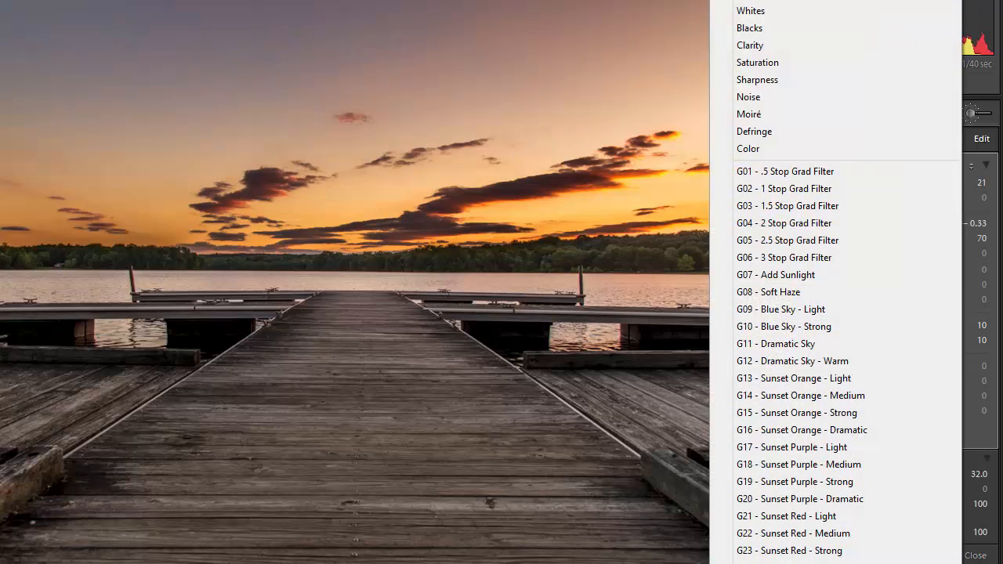
mouse_move(836, 562)
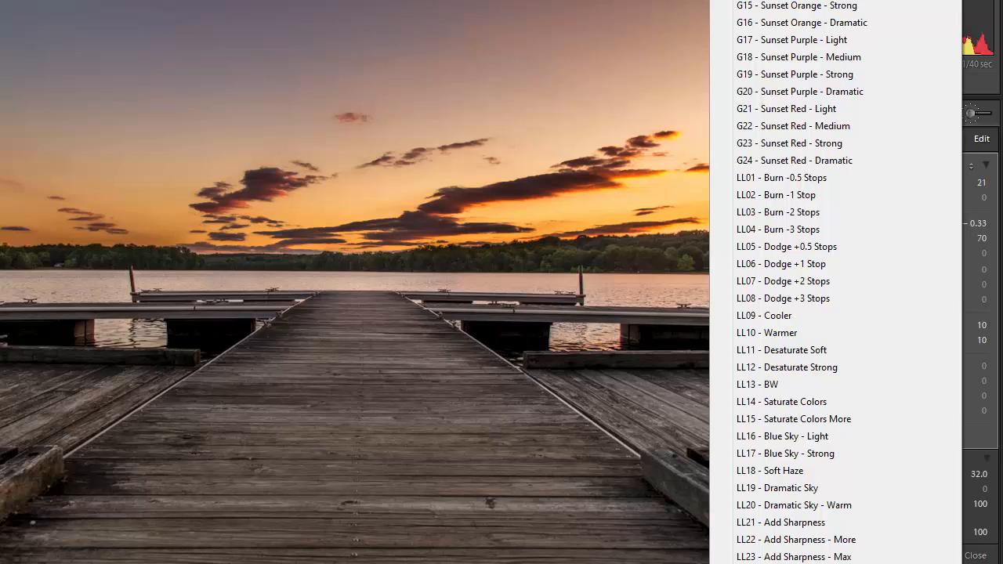
key(Escape)
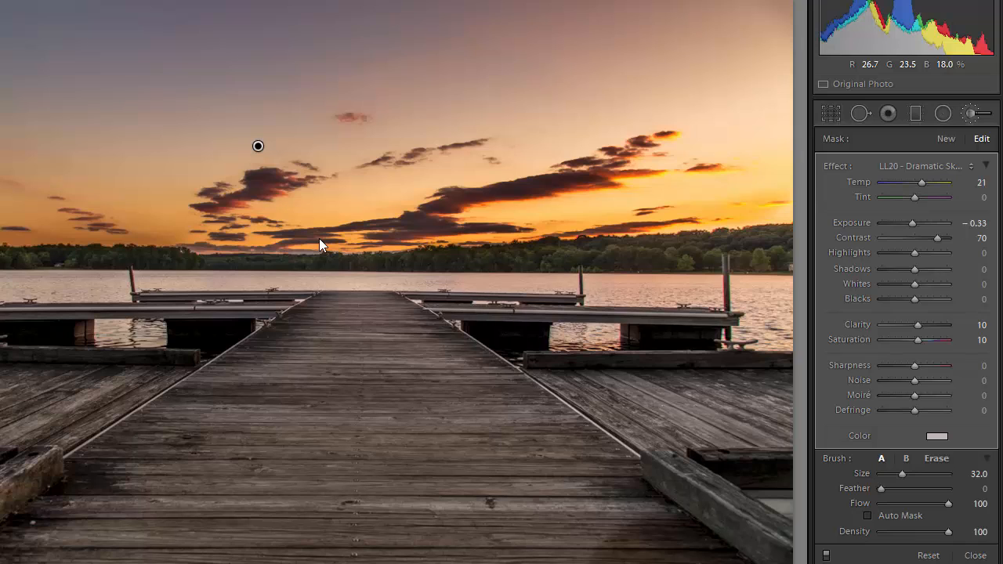
Delete the warm sky adjustment, shrink the brush to 20.0 and pick LL23 - Add Sharpness - Max
key(Delete)
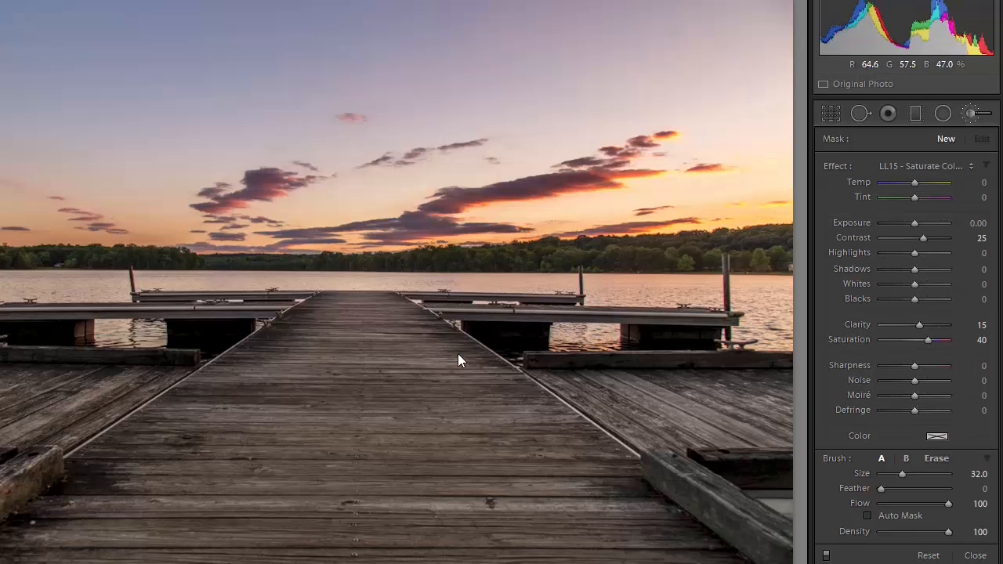
scroll(436, 391, down, 5)
click(970, 166)
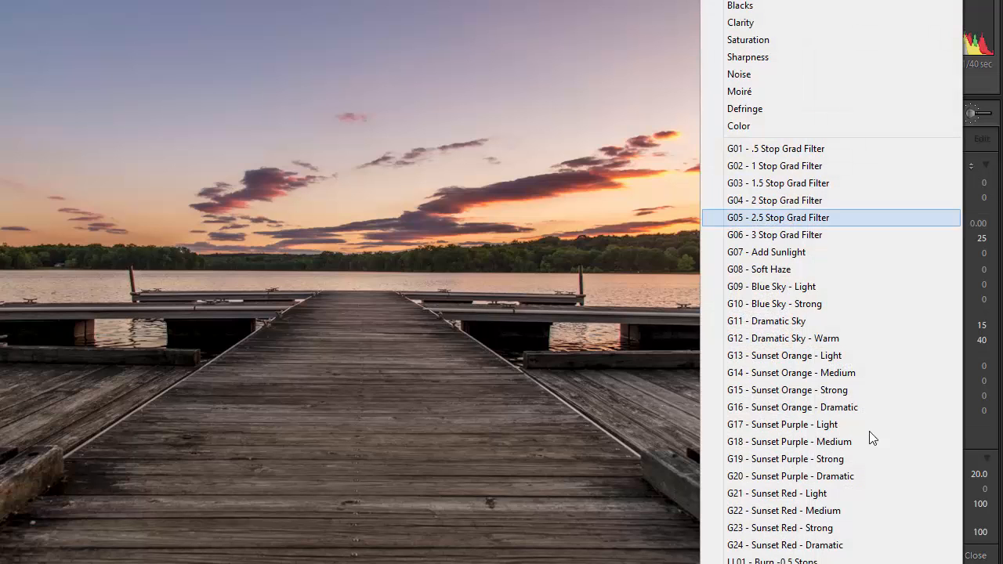
scroll(842, 345, down, 5)
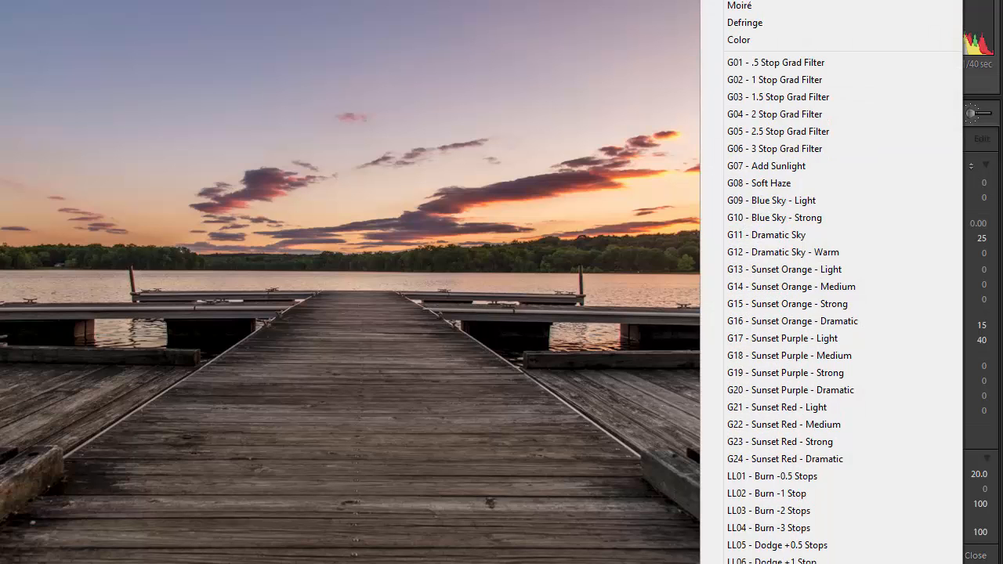
scroll(843, 345, down, 2)
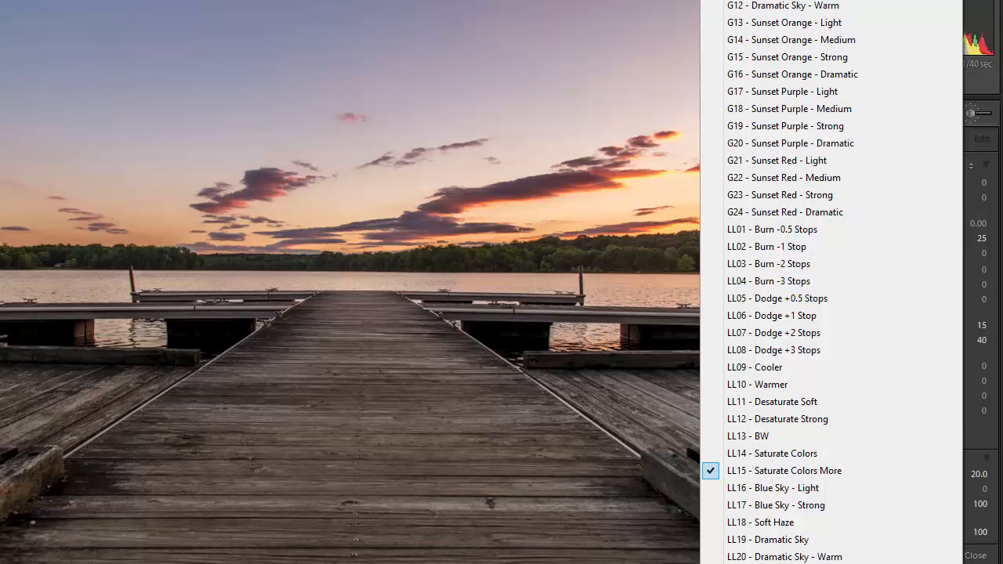
click(783, 563)
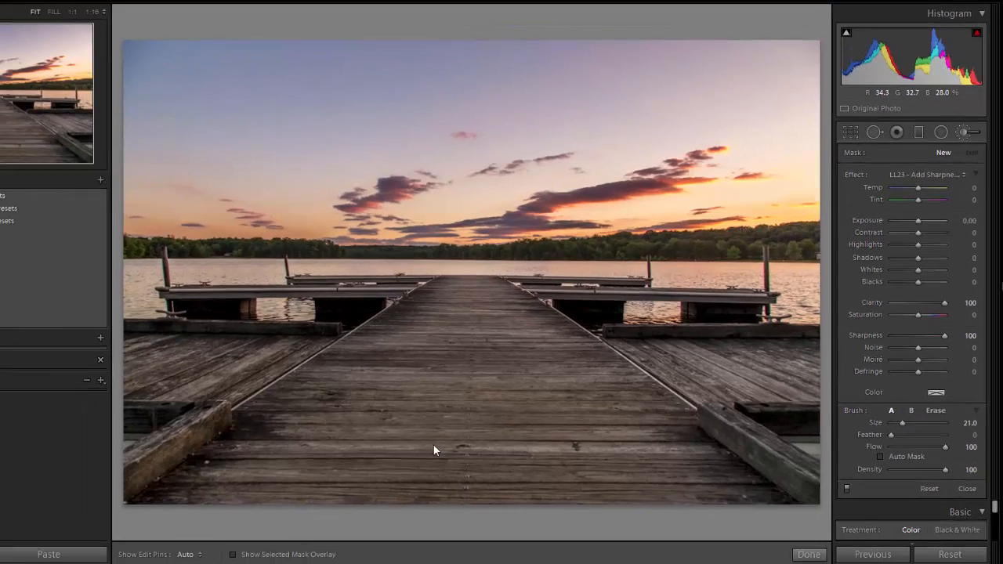
Enlarge the brush to 27.0 and paint max sharpening and clarity across the dock boards
scroll(312, 510, up, 5)
drag(282, 534, 337, 388)
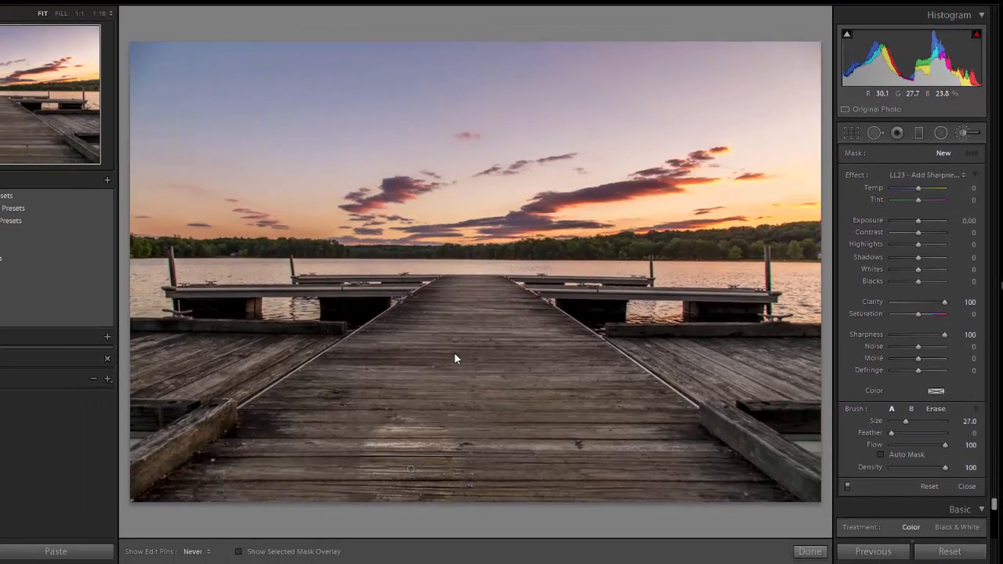
mouse_move(455, 359)
mouse_down()
mouse_move(395, 463)
mouse_move(337, 459)
mouse_move(358, 414)
mouse_move(277, 483)
mouse_move(309, 428)
mouse_move(192, 482)
mouse_move(287, 417)
mouse_move(296, 394)
mouse_move(154, 364)
mouse_move(358, 376)
mouse_move(431, 364)
mouse_move(438, 339)
mouse_move(458, 326)
mouse_move(407, 374)
mouse_up()
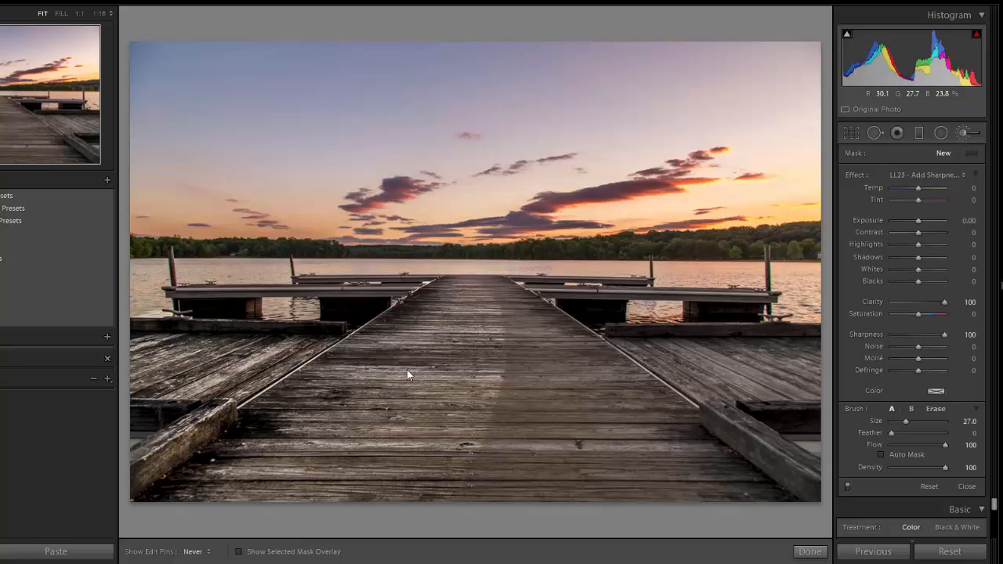
mouse_move(479, 331)
mouse_down()
mouse_move(510, 366)
mouse_move(495, 330)
mouse_move(612, 424)
mouse_move(706, 480)
mouse_move(678, 434)
mouse_move(786, 507)
mouse_move(471, 462)
mouse_up()
mouse_move(577, 389)
mouse_down()
mouse_move(714, 364)
mouse_move(799, 365)
mouse_move(755, 377)
mouse_move(649, 376)
mouse_move(601, 451)
mouse_up()
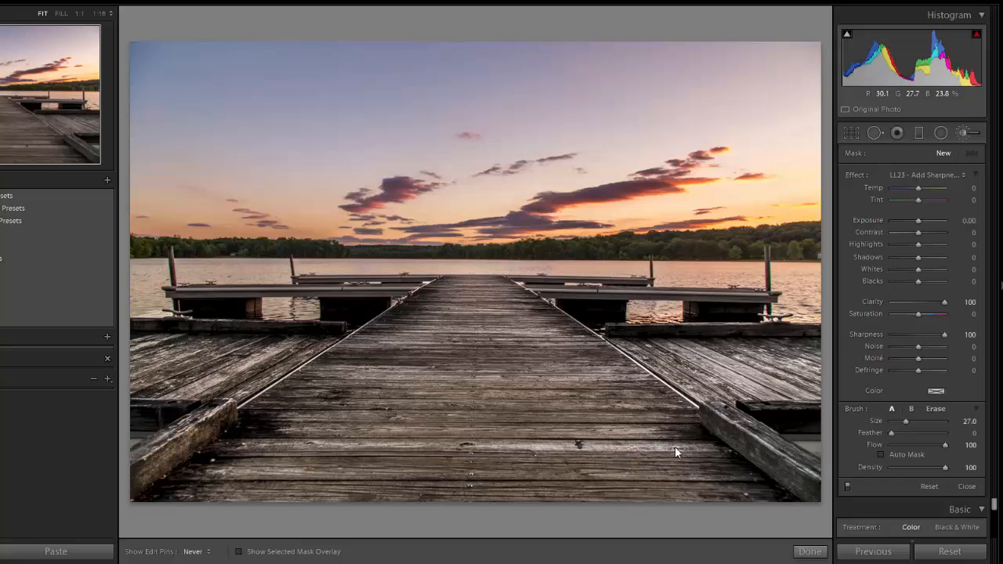
drag(675, 447, 610, 468)
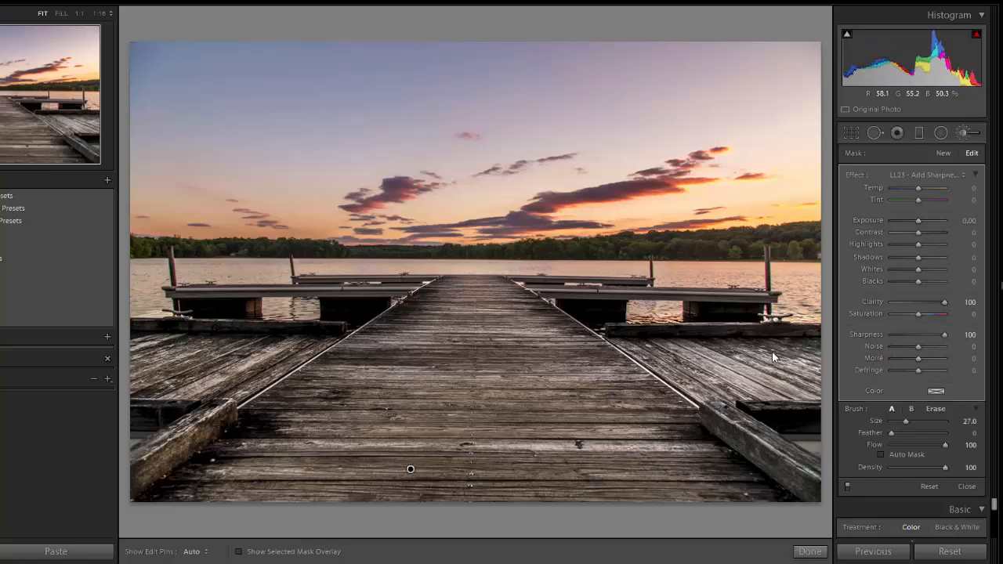
click(969, 180)
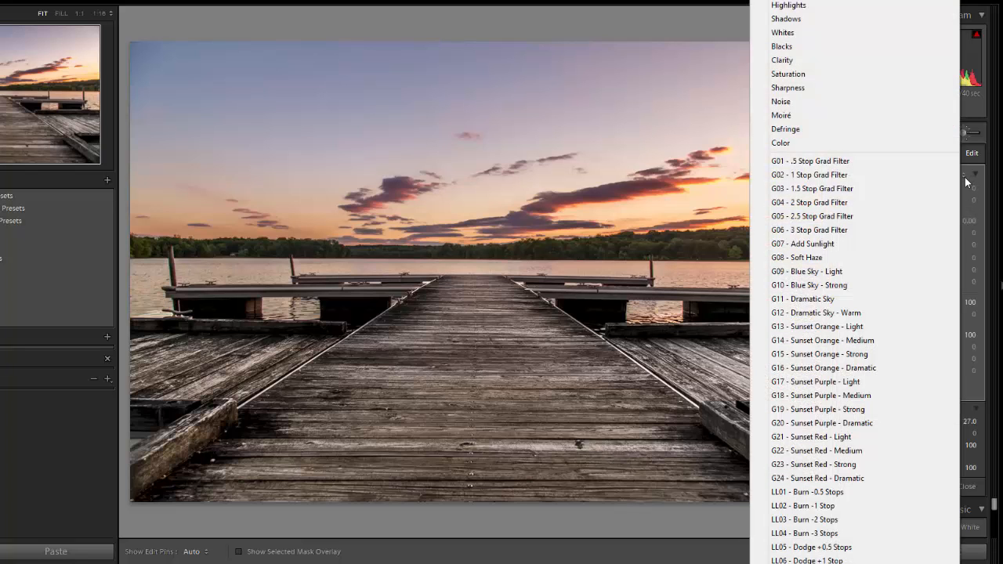
scroll(854, 313, down, 5)
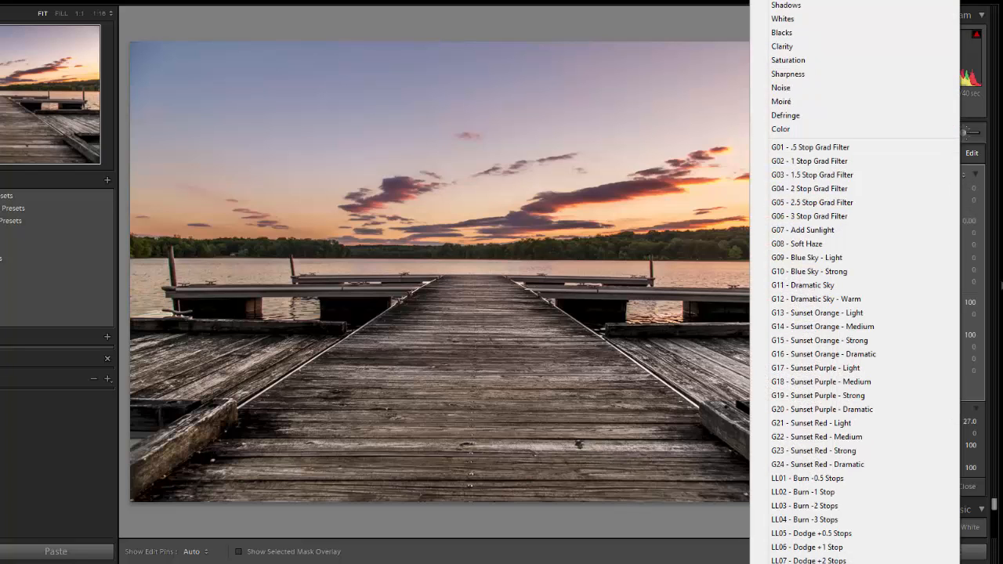
scroll(855, 314, down, 4)
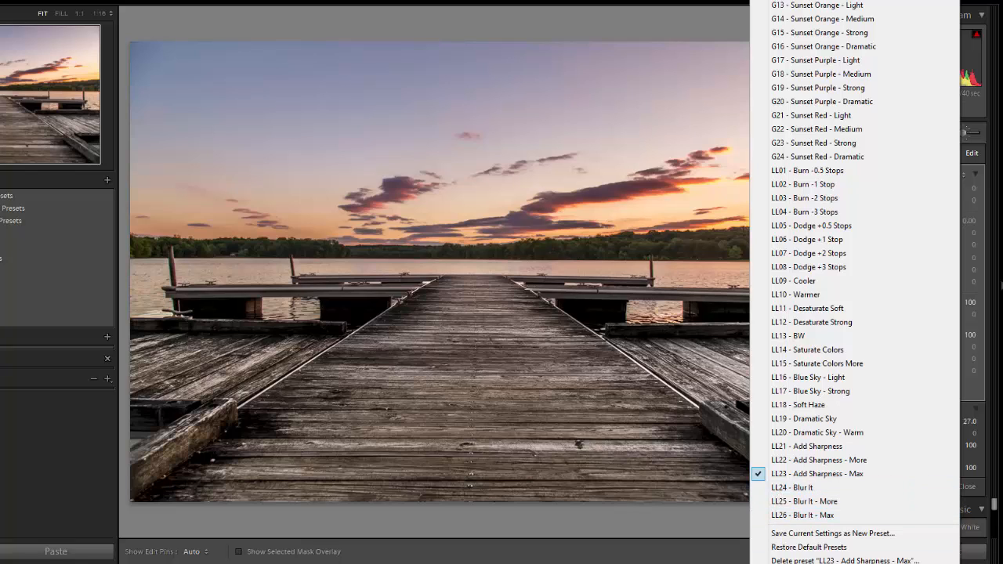
click(703, 562)
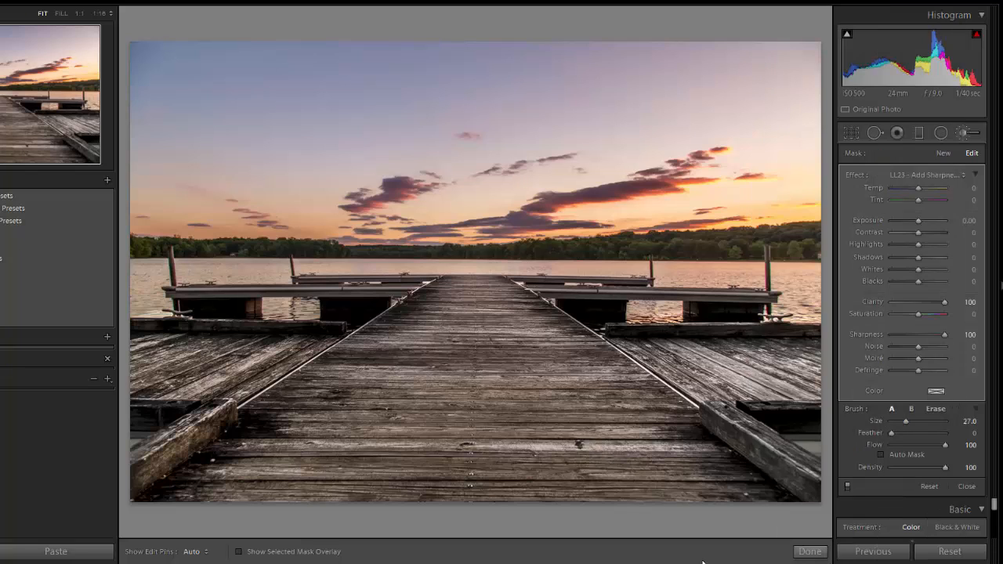